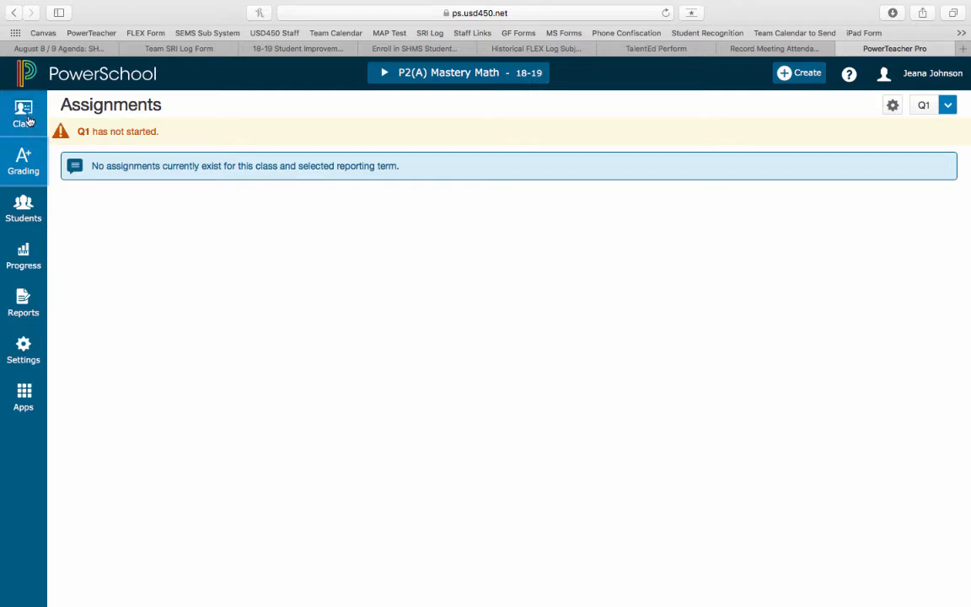
# Step: Open the Traditional Grade Calculations settings and start a new category limited to the P2(A) Mastery Math class
pyautogui.click(24, 351)
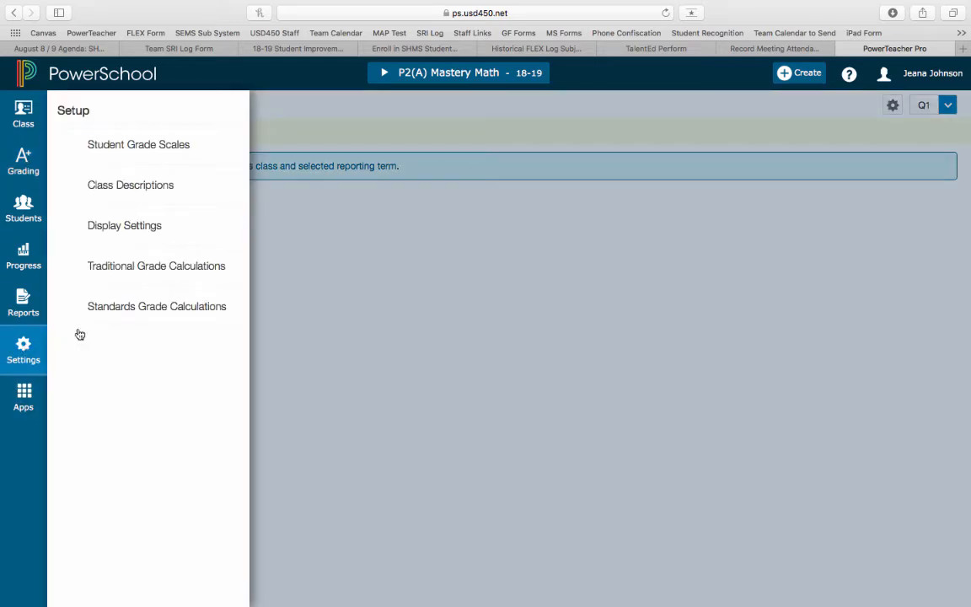
pyautogui.click(131, 268)
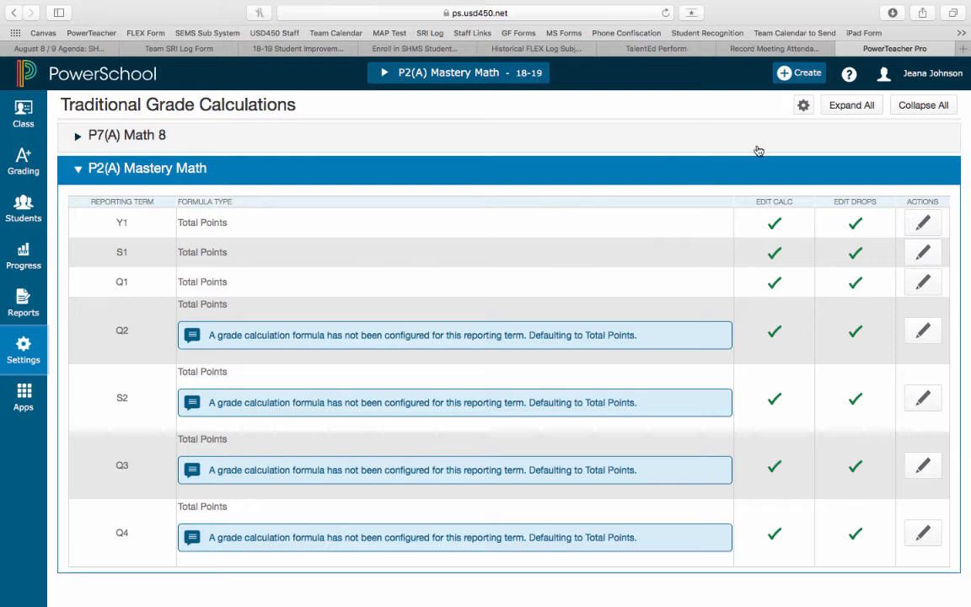
pyautogui.click(786, 75)
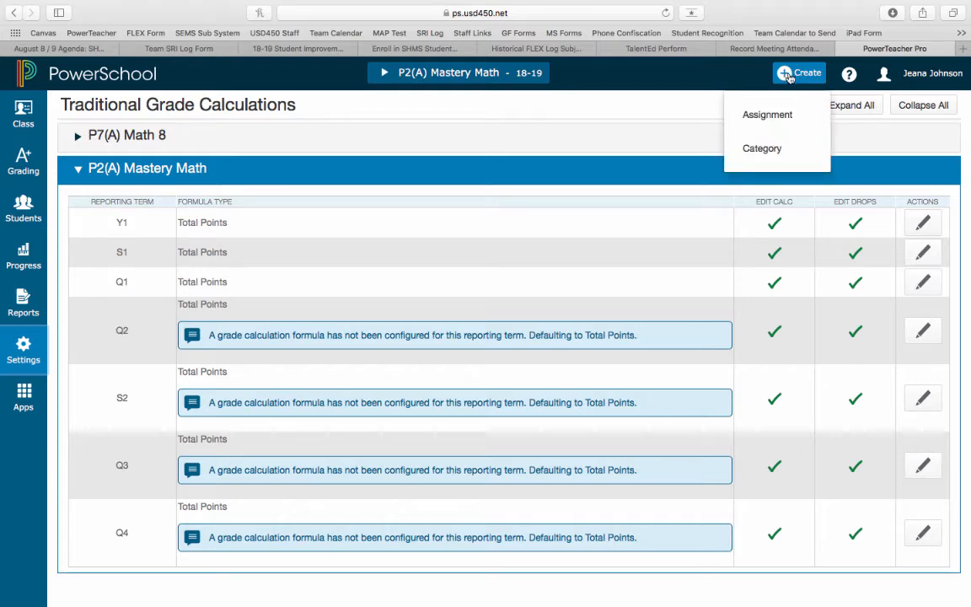
pyautogui.click(761, 149)
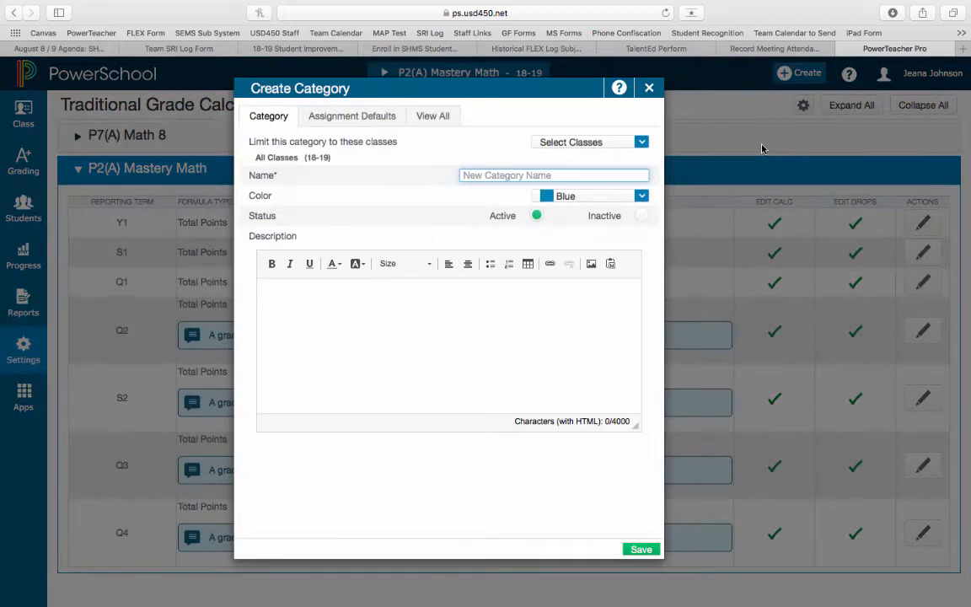
pyautogui.click(603, 143)
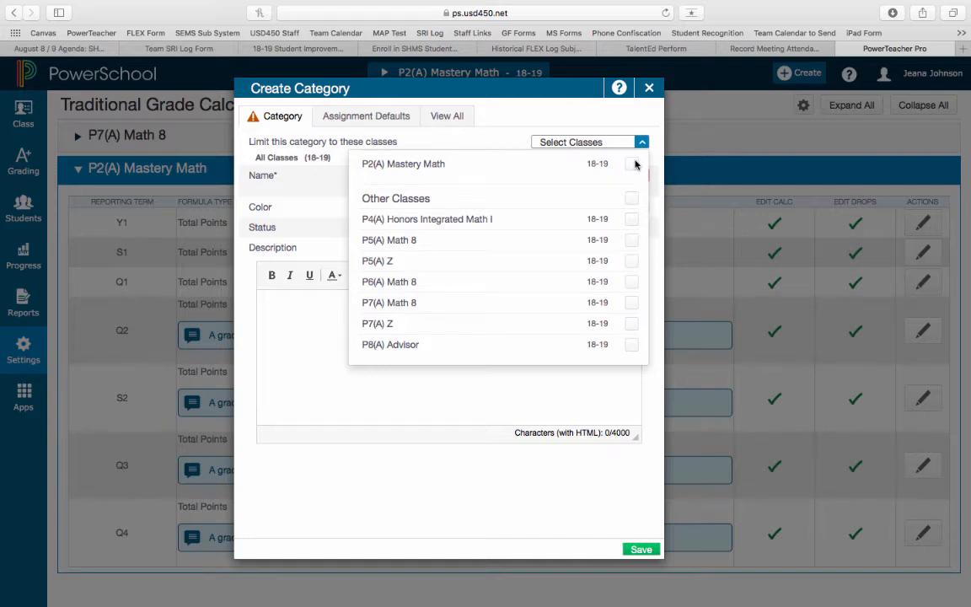
pyautogui.click(635, 163)
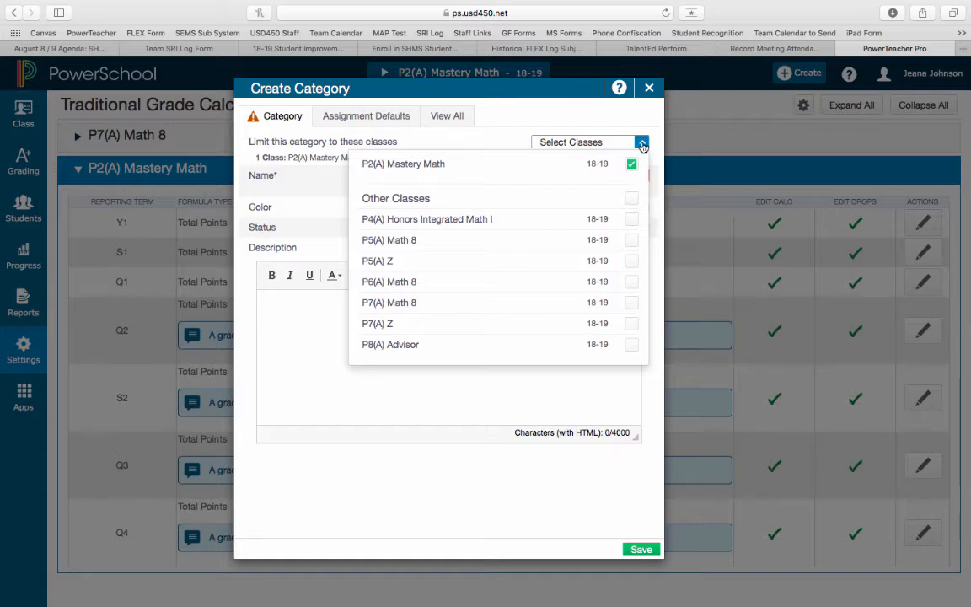
pyautogui.click(643, 143)
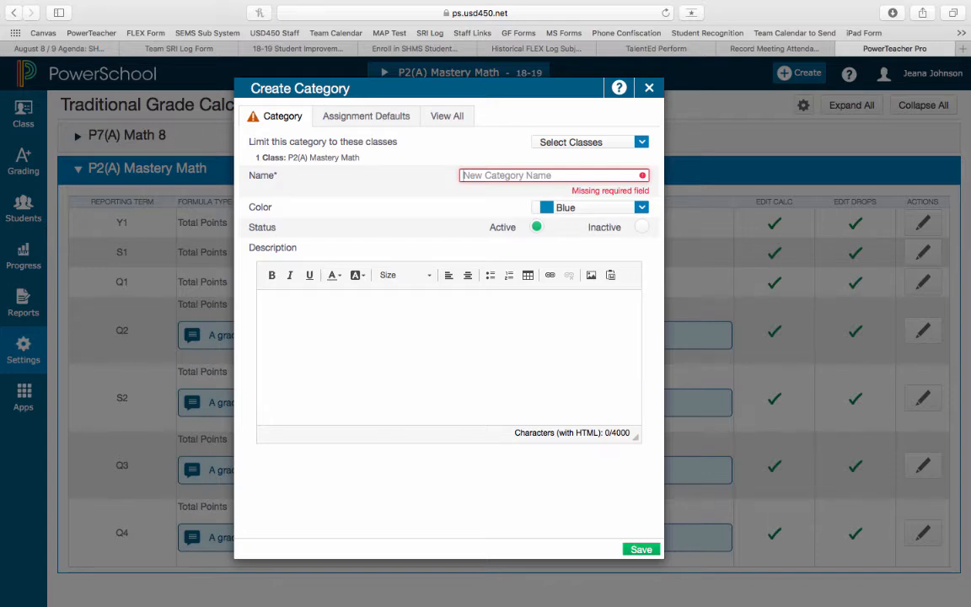
# Step: Name the new category Assessments1, keep its color Blue and save it
pyautogui.click(499, 174)
pyautogui.write('Assessments')
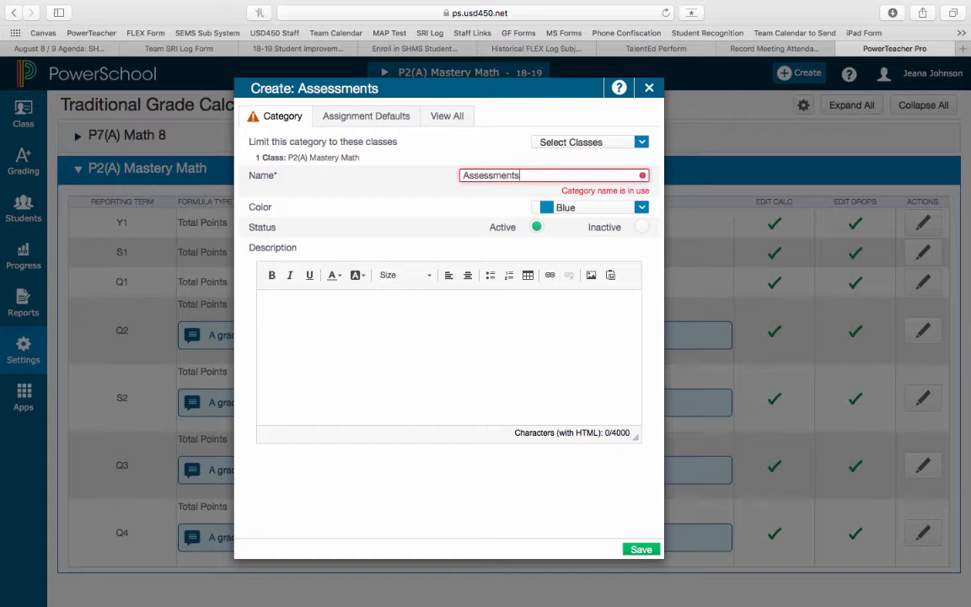
pyautogui.write('1')
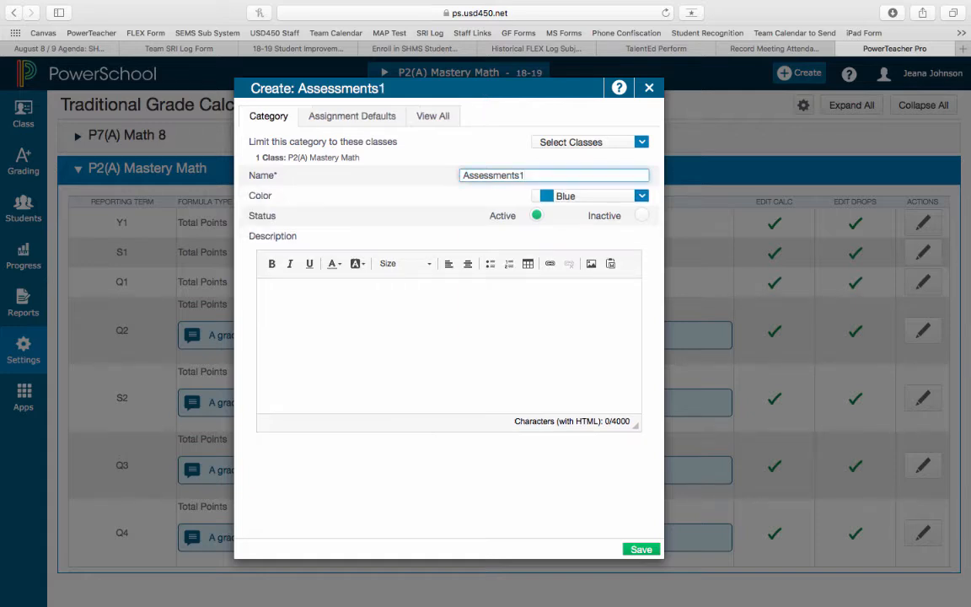
pyautogui.click(593, 197)
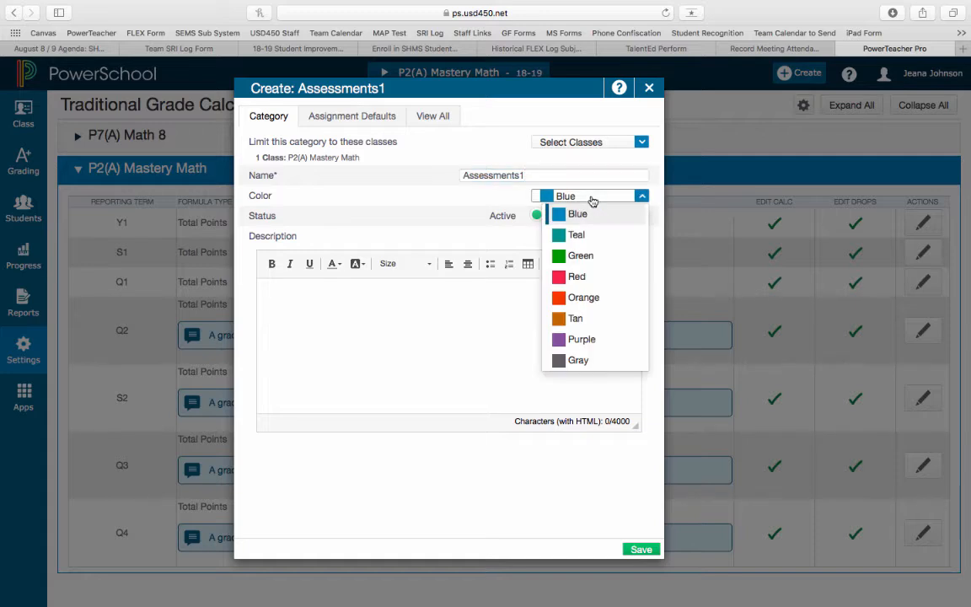
pyautogui.click(569, 195)
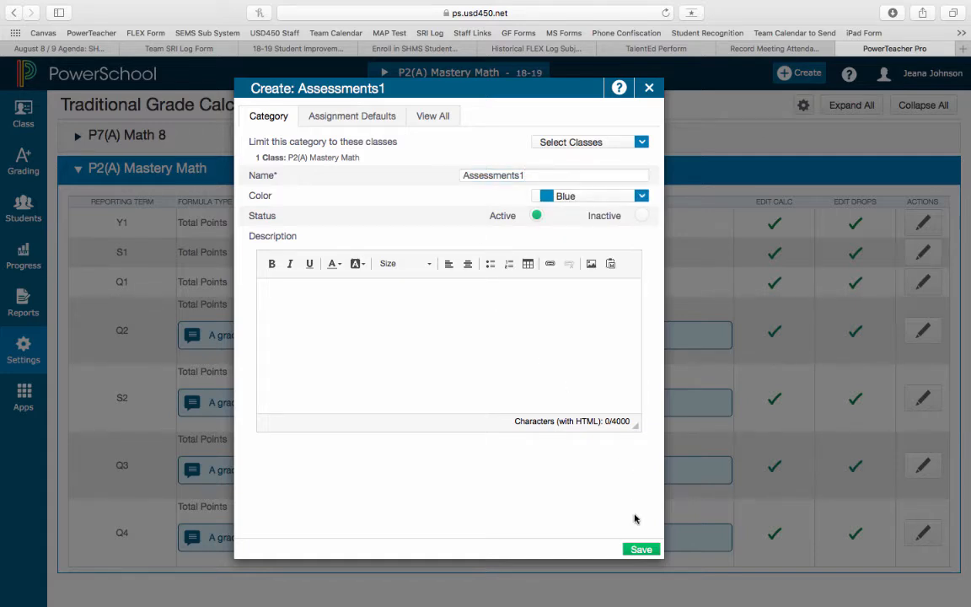
pyautogui.click(639, 549)
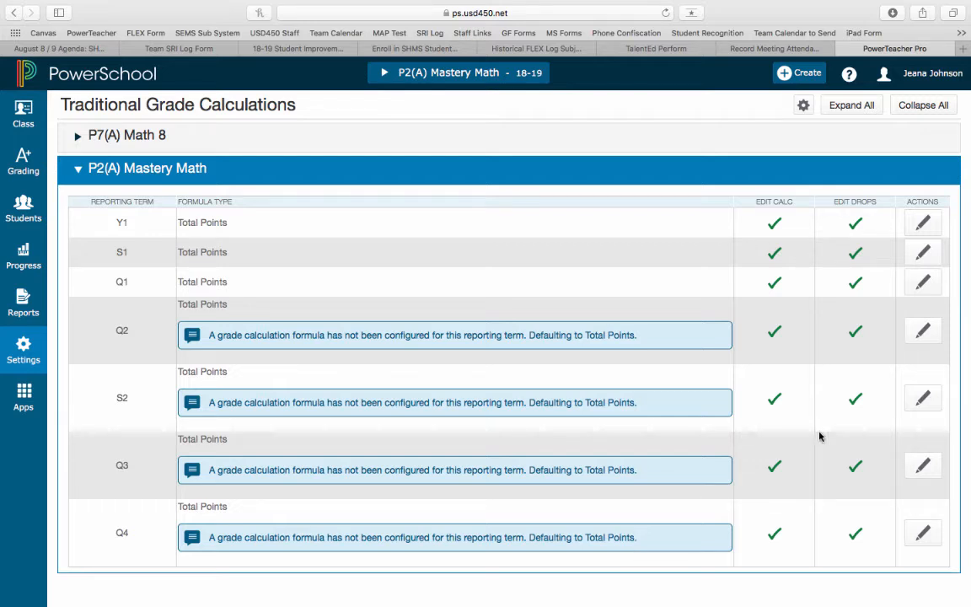
# Step: Create and save a Red category named Homework, limited to the P2(A) Mastery Math class
pyautogui.click(784, 74)
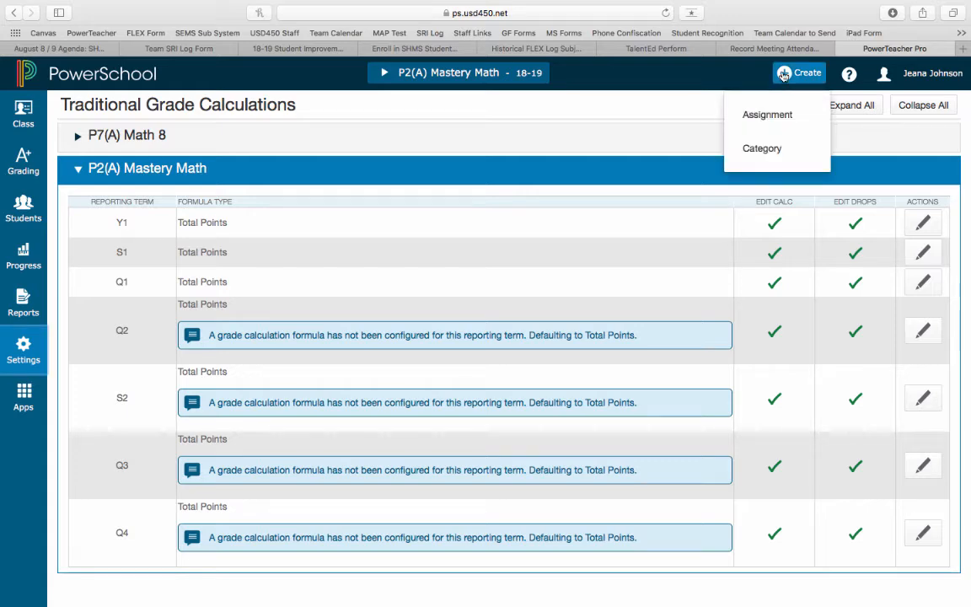
pyautogui.click(749, 151)
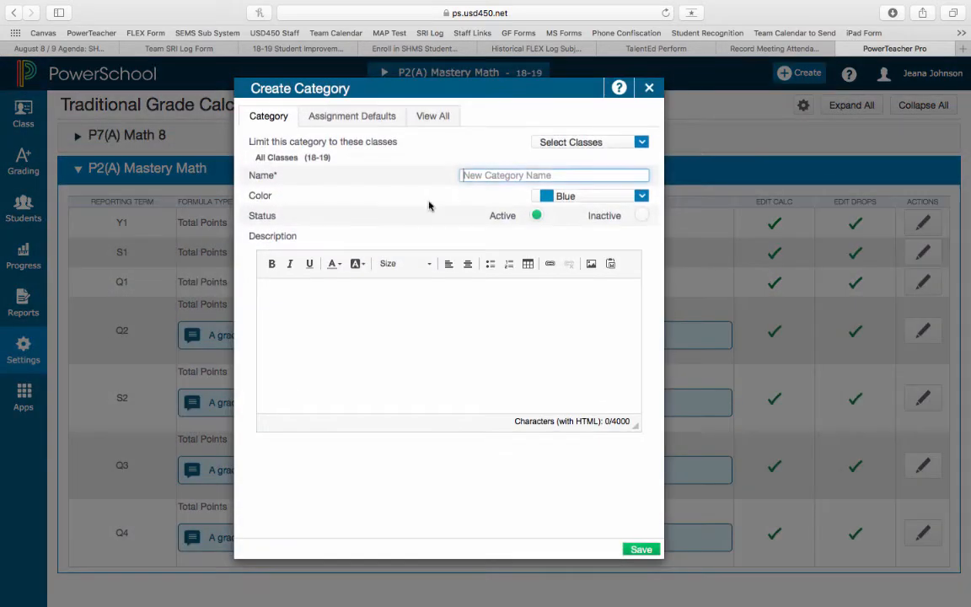
pyautogui.click(580, 143)
pyautogui.click(631, 164)
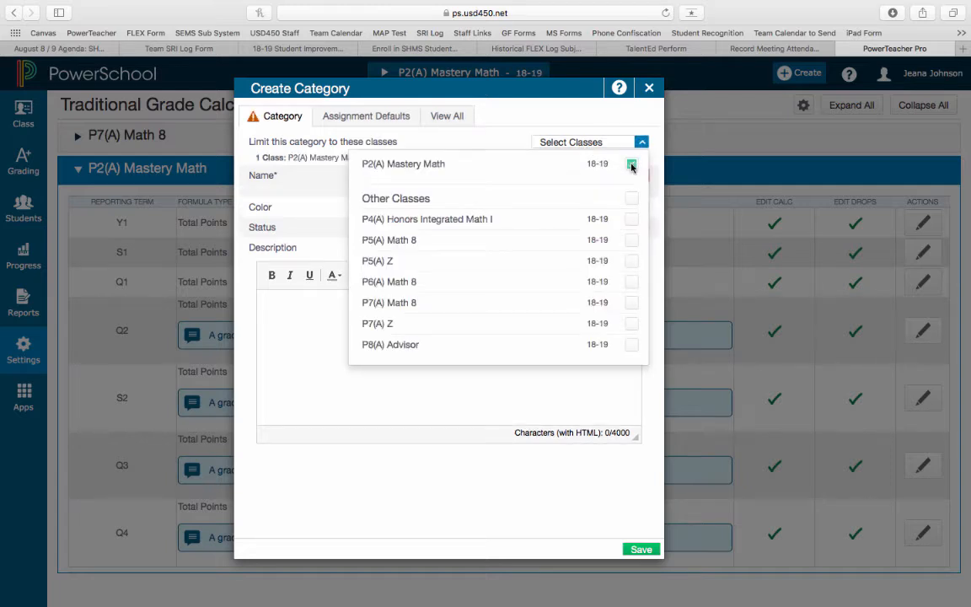
pyautogui.click(587, 143)
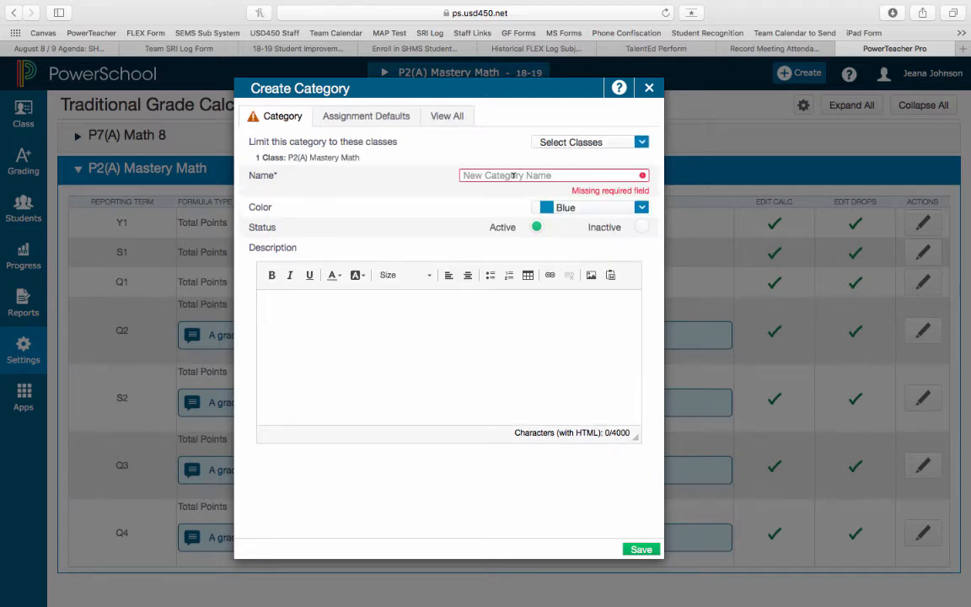
pyautogui.click(513, 175)
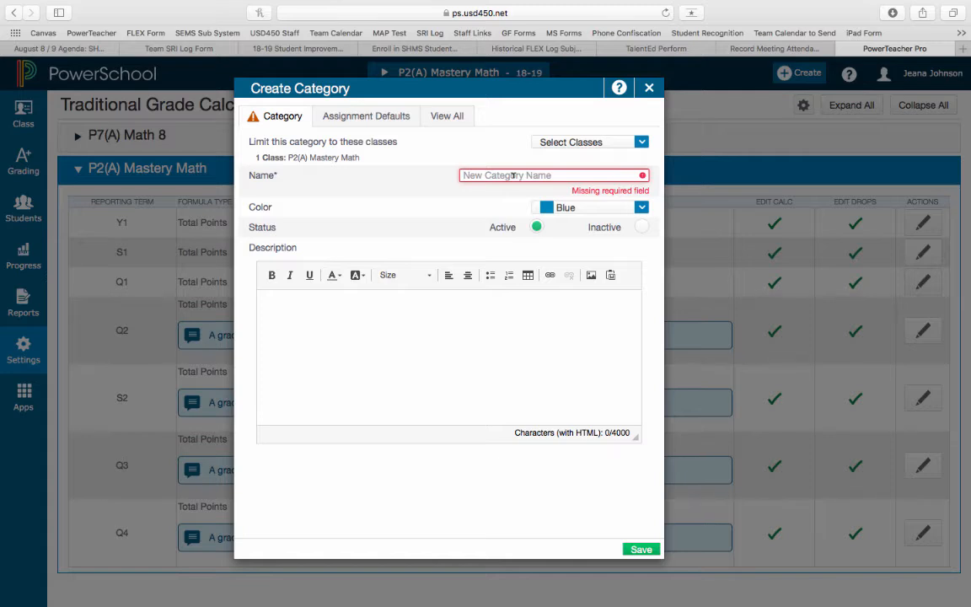
pyautogui.write('Homework')
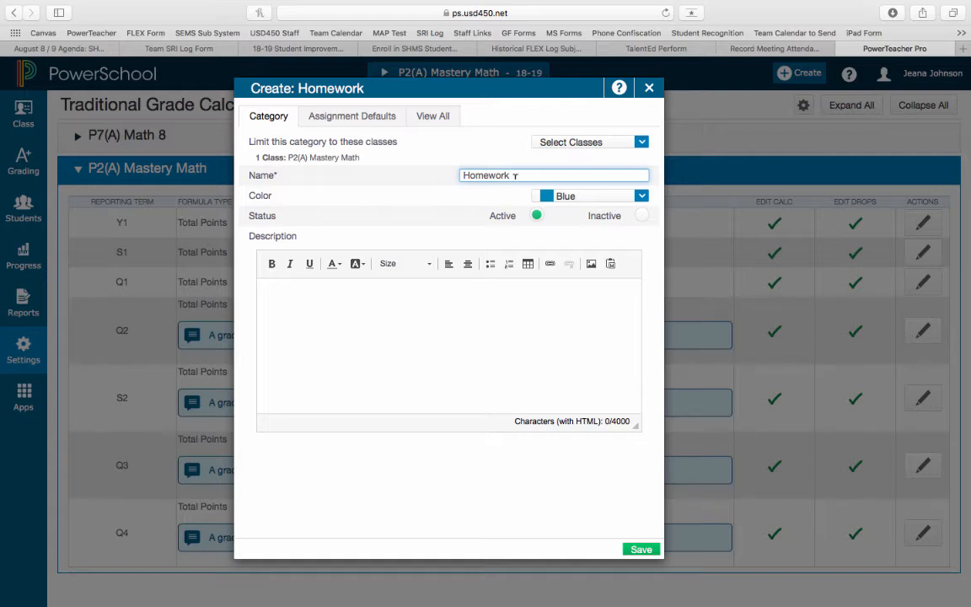
pyautogui.click(549, 196)
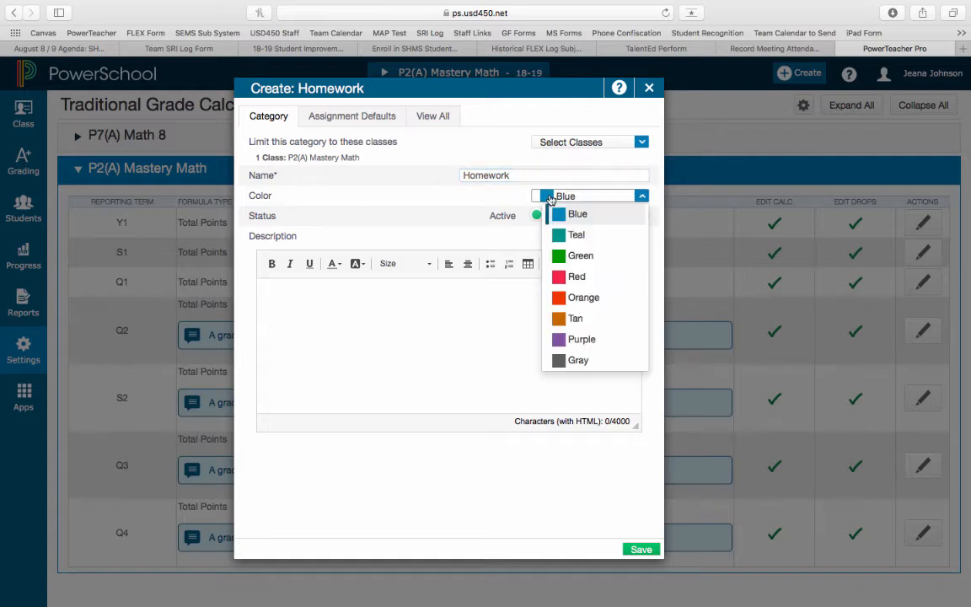
pyautogui.click(564, 279)
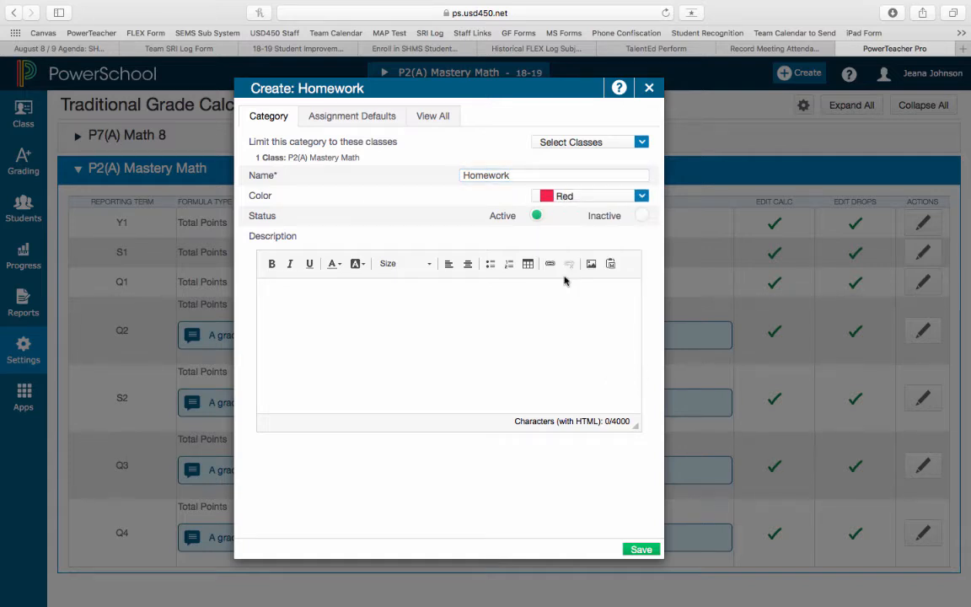
pyautogui.click(642, 550)
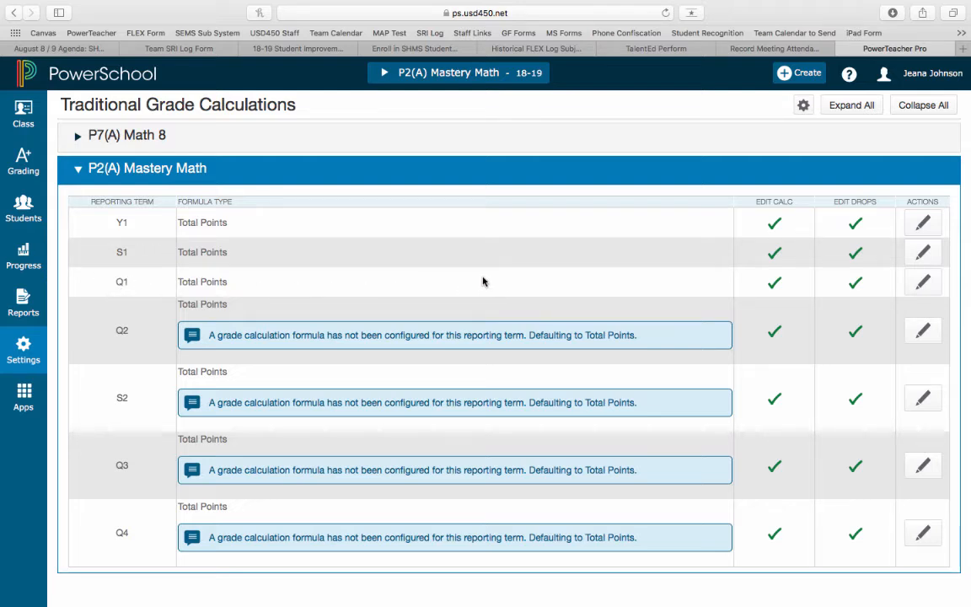
# Step: Set the Q1 grade formula of P2(A) Mastery Math to Category Weighting for Assessments1 with a weight of 0.8
pyautogui.click(922, 283)
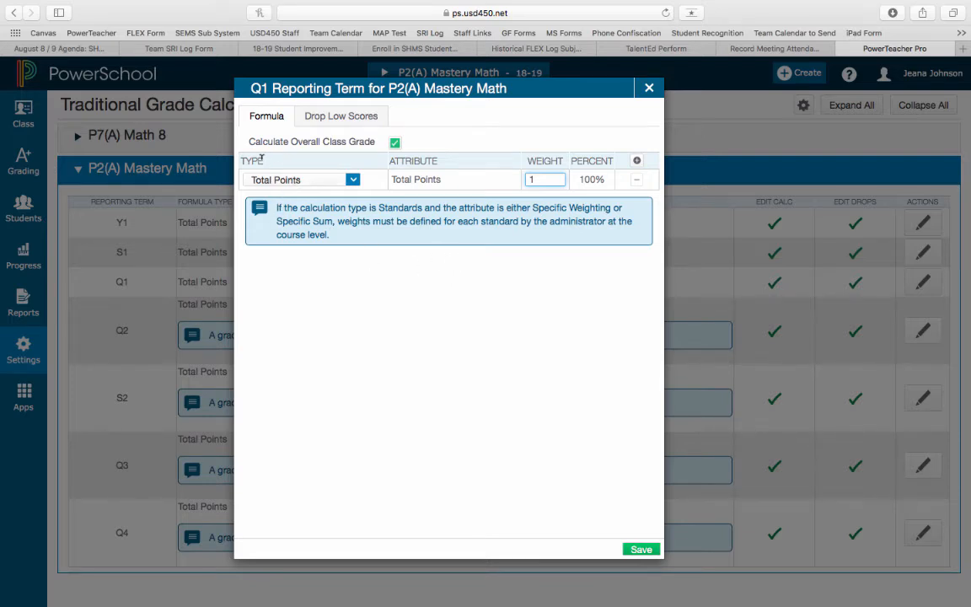
pyautogui.click(314, 181)
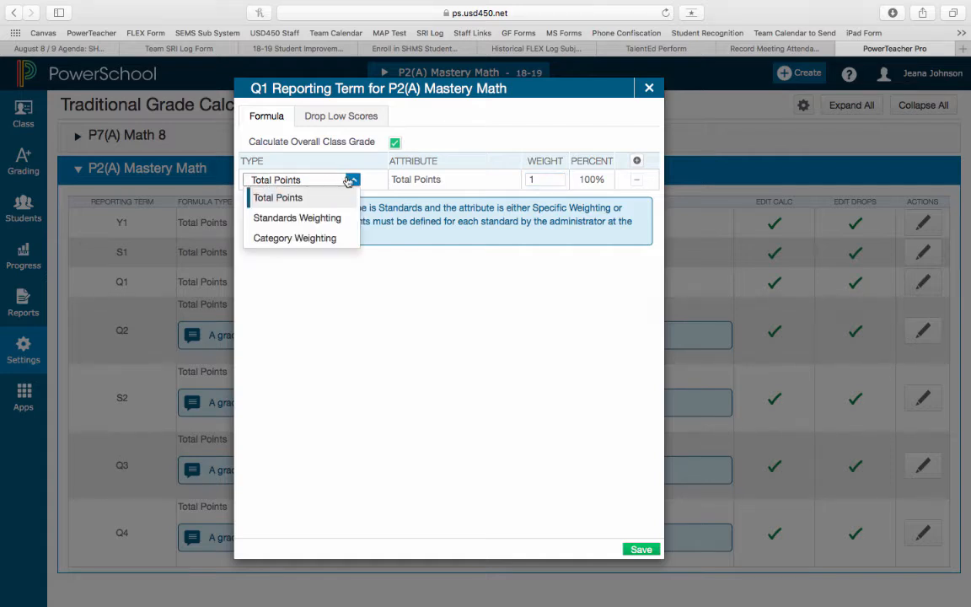
pyautogui.click(295, 239)
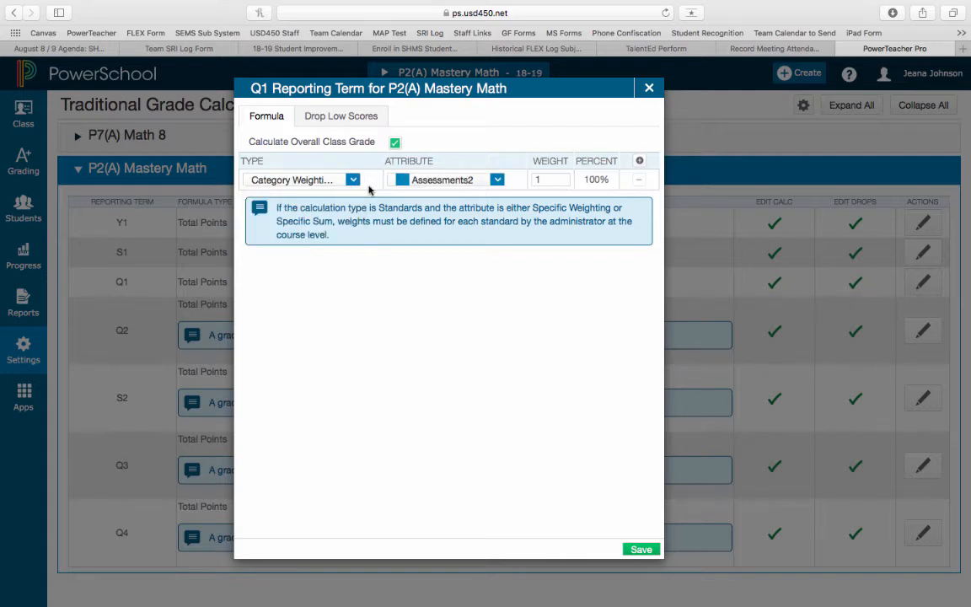
pyautogui.click(483, 183)
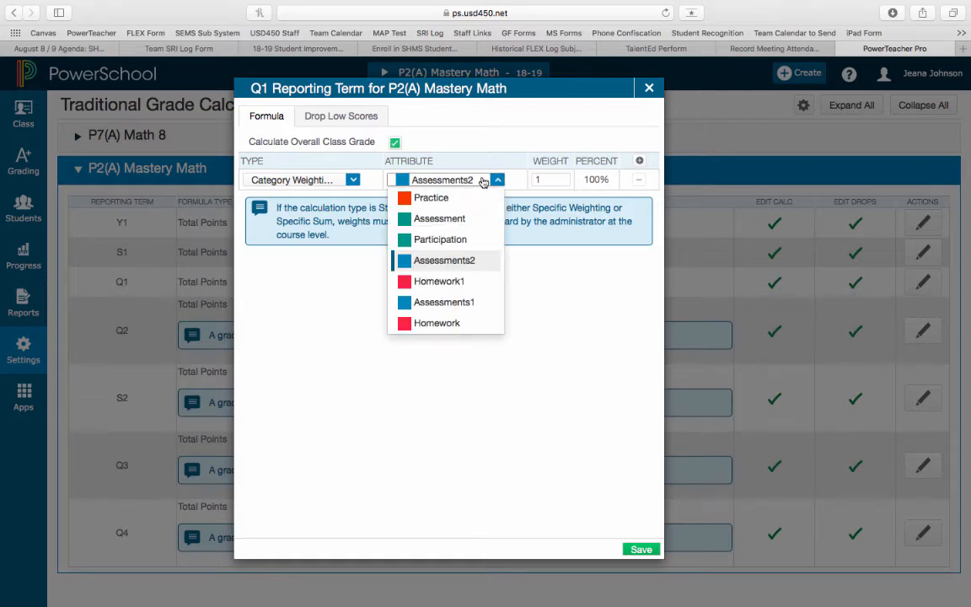
pyautogui.click(450, 302)
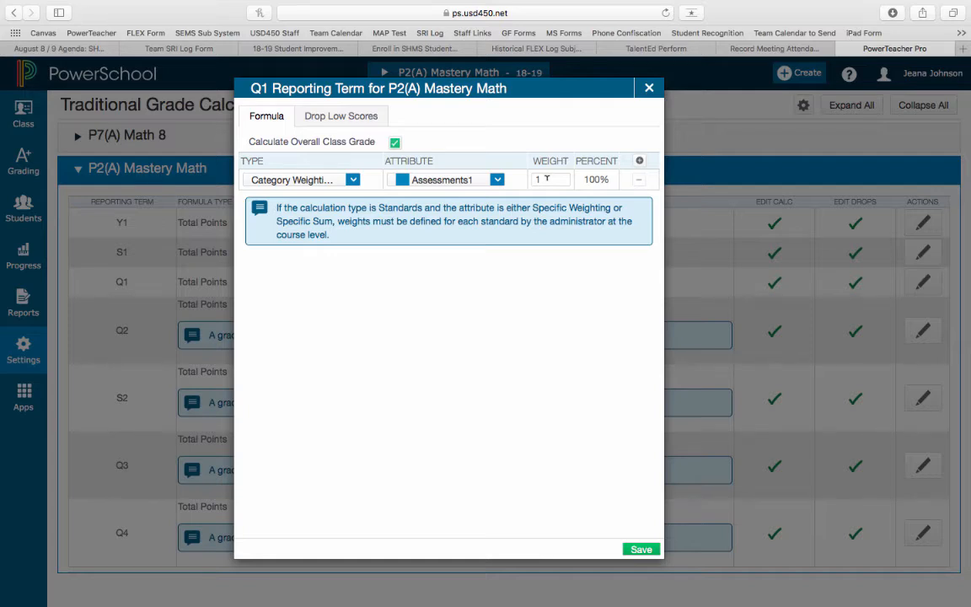
pyautogui.click(546, 179)
pyautogui.press('BackSpace')
pyautogui.write('.8')
pyautogui.click(579, 284)
# Step: Add a second Category Weighting row to the Q1 formula for Homework with a weight of 0.2 and save the formula
pyautogui.click(640, 162)
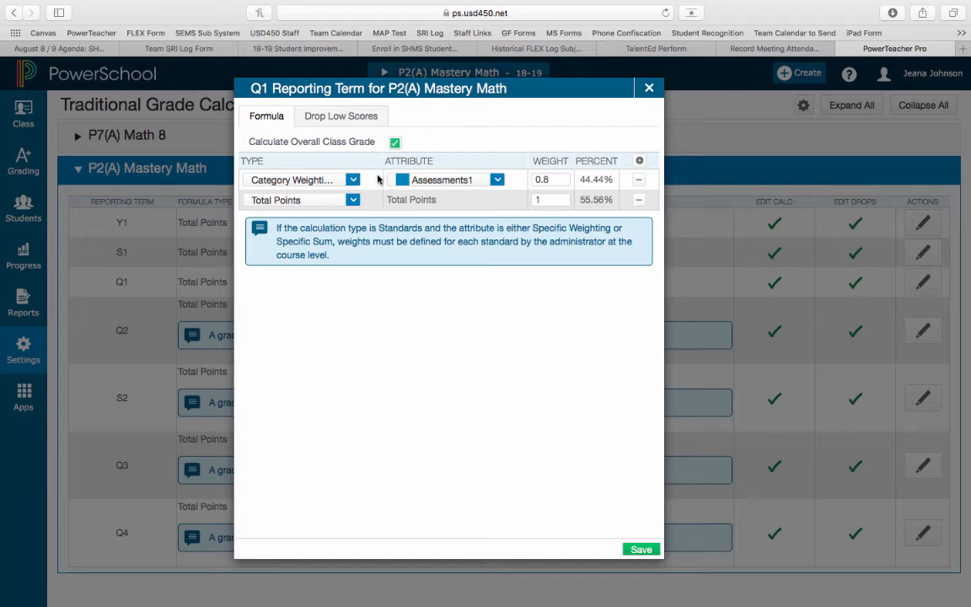
pyautogui.click(324, 202)
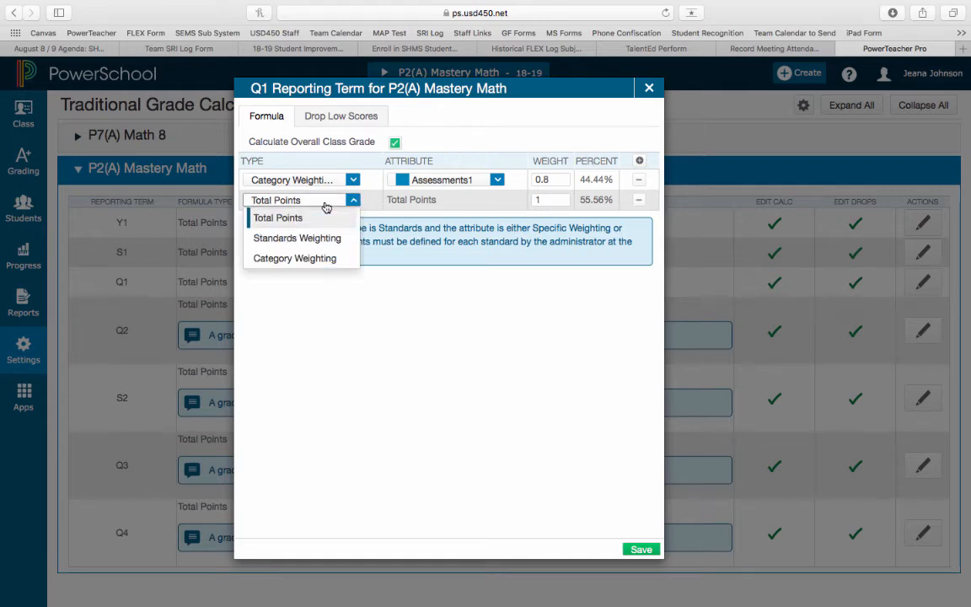
pyautogui.click(306, 257)
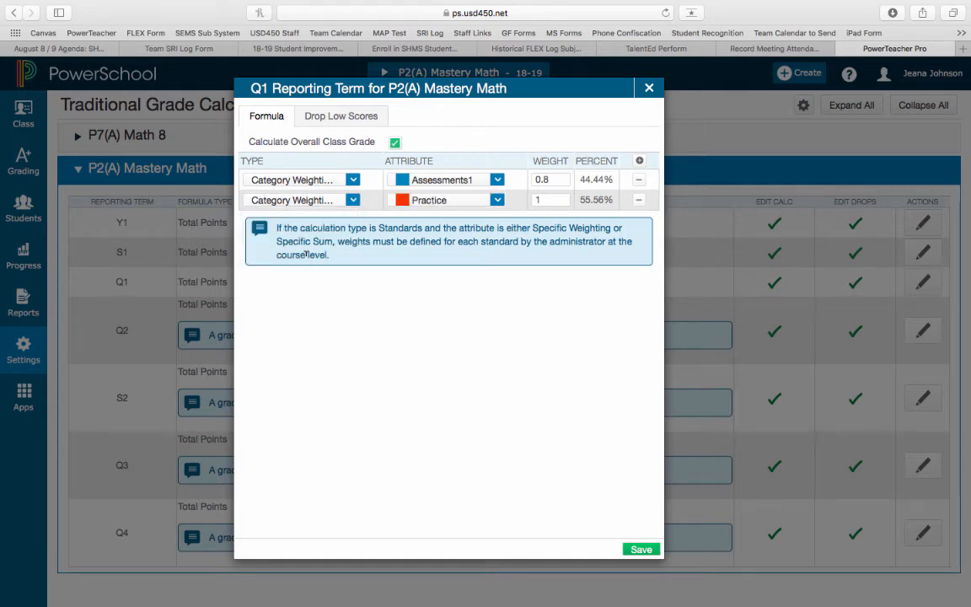
pyautogui.click(444, 202)
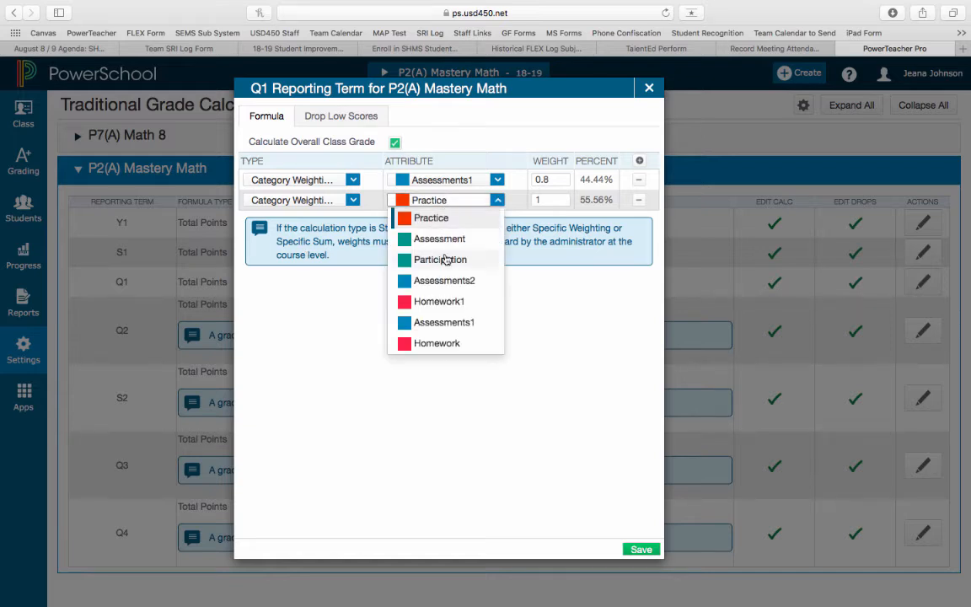
pyautogui.click(426, 343)
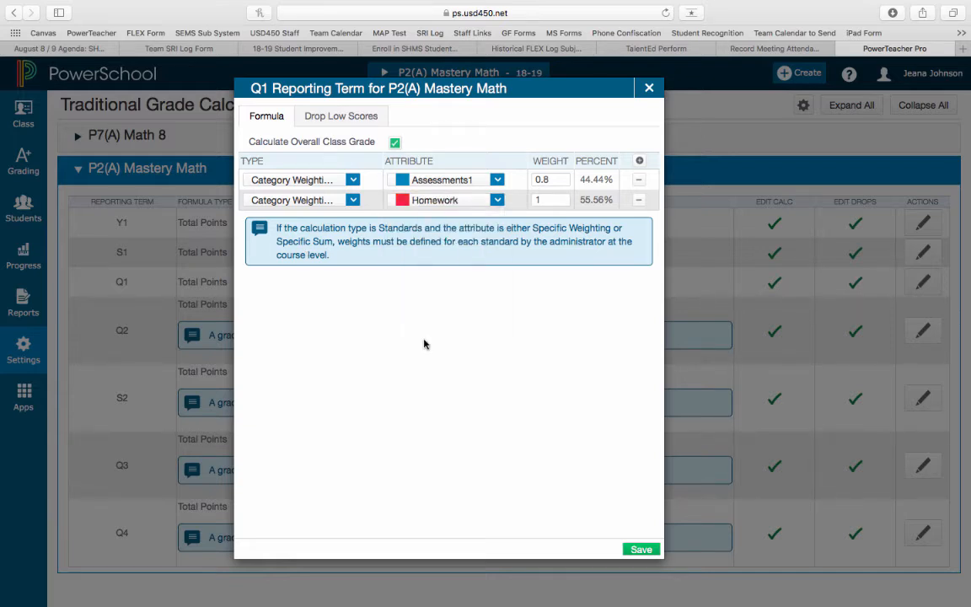
pyautogui.click(545, 199)
pyautogui.press('BackSpace')
pyautogui.write('.2')
pyautogui.click(552, 370)
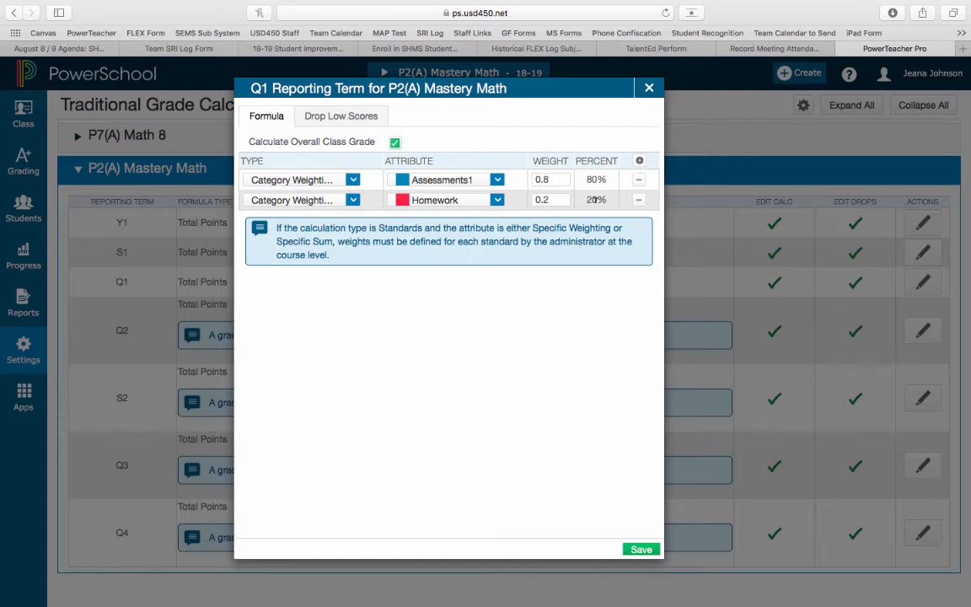
pyautogui.click(641, 550)
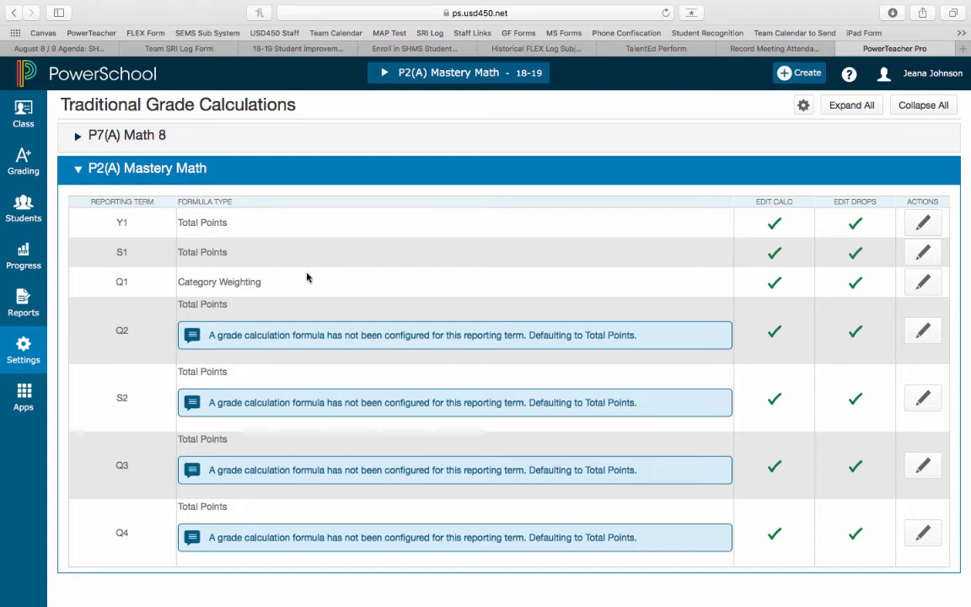
# Step: Set the S1 grade formula of P2(A) Mastery Math to Term Weighting for Q1 with a weight of 0.5
pyautogui.click(920, 254)
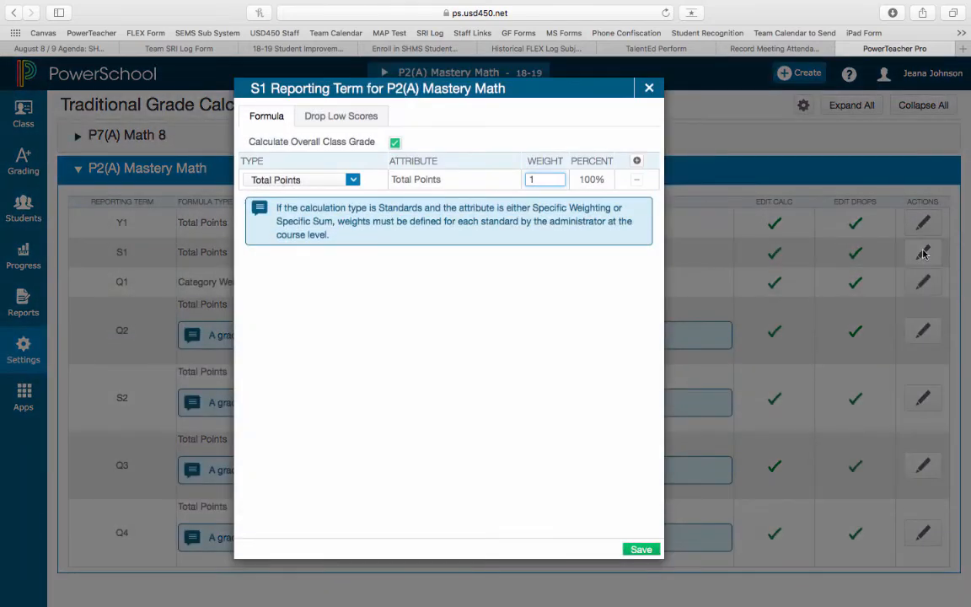
pyautogui.click(335, 180)
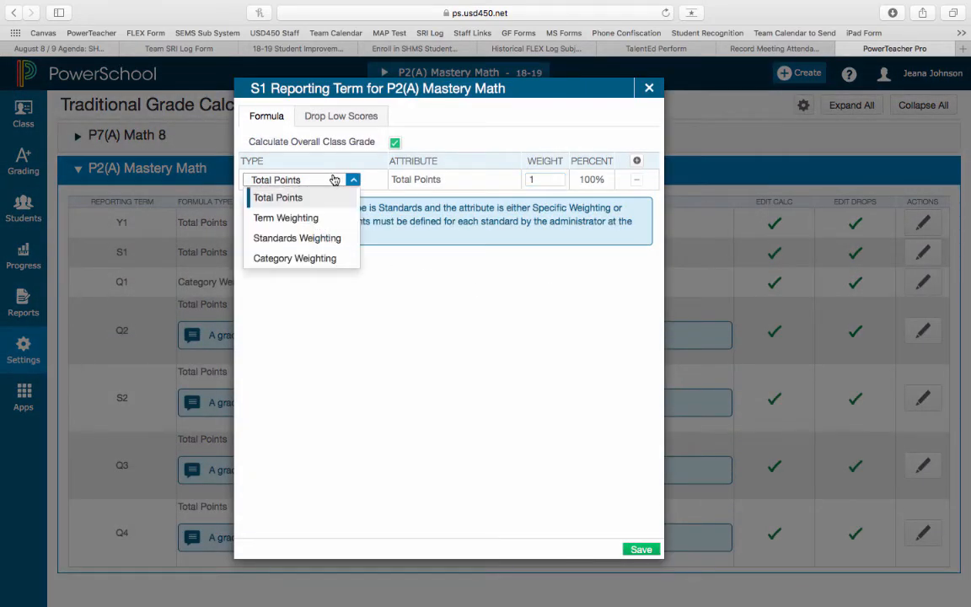
pyautogui.click(302, 223)
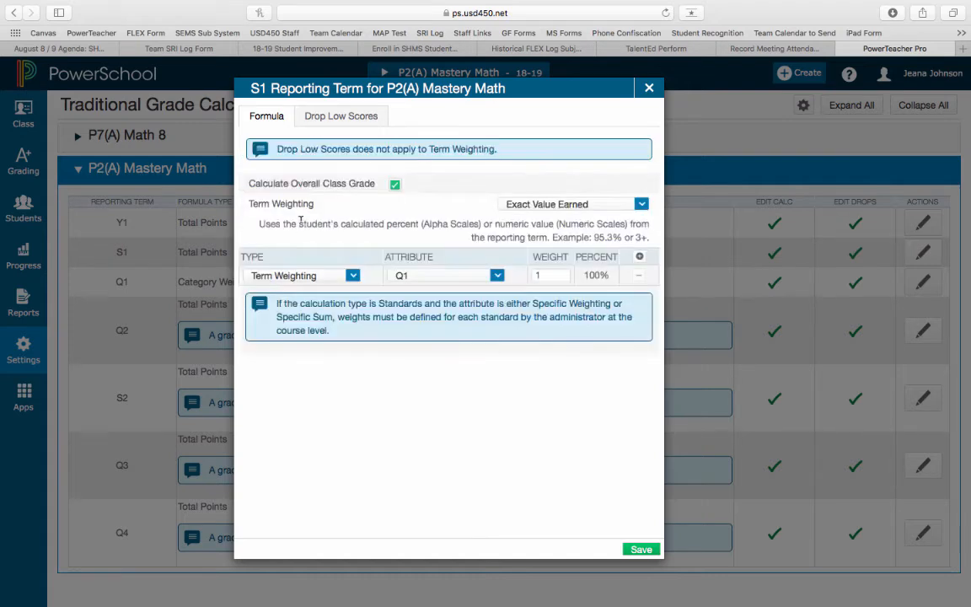
pyautogui.click(417, 278)
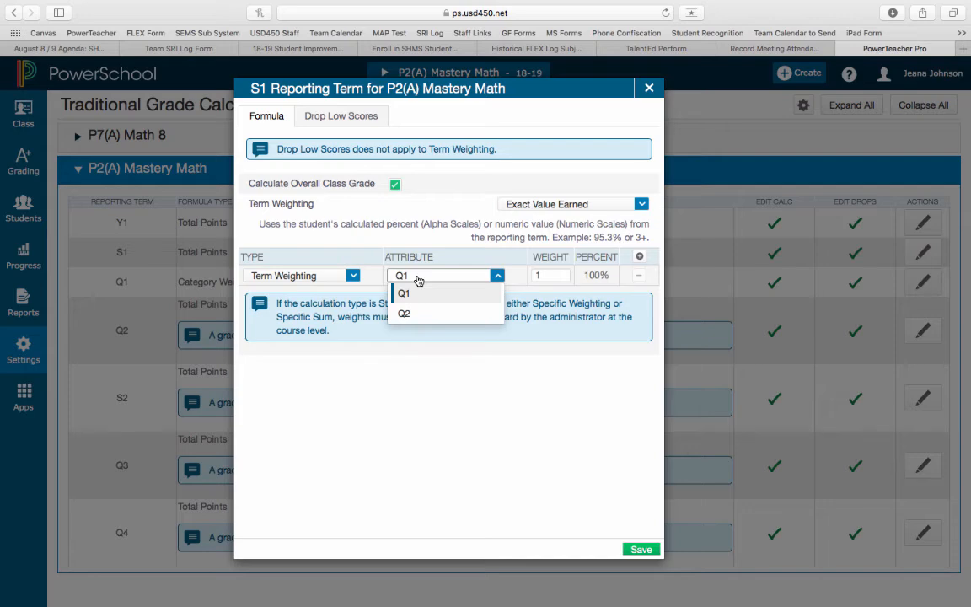
pyautogui.click(418, 279)
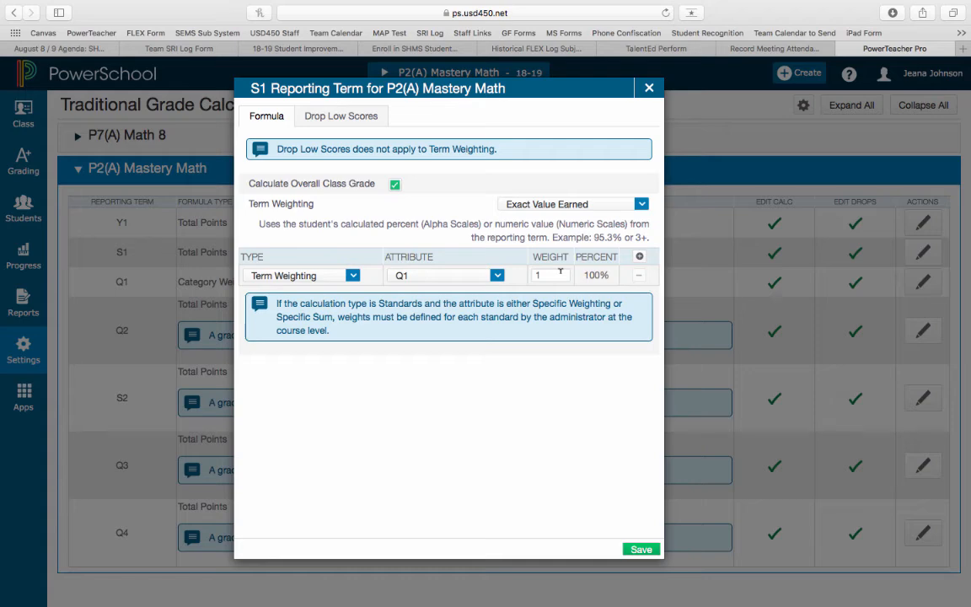
pyautogui.click(560, 272)
pyautogui.press('BackSpace')
pyautogui.write('.5')
pyautogui.click(541, 376)
# Step: Add a second Term Weighting row to the S1 formula for Q2 with a weight of 0.5 and save the formula
pyautogui.click(640, 257)
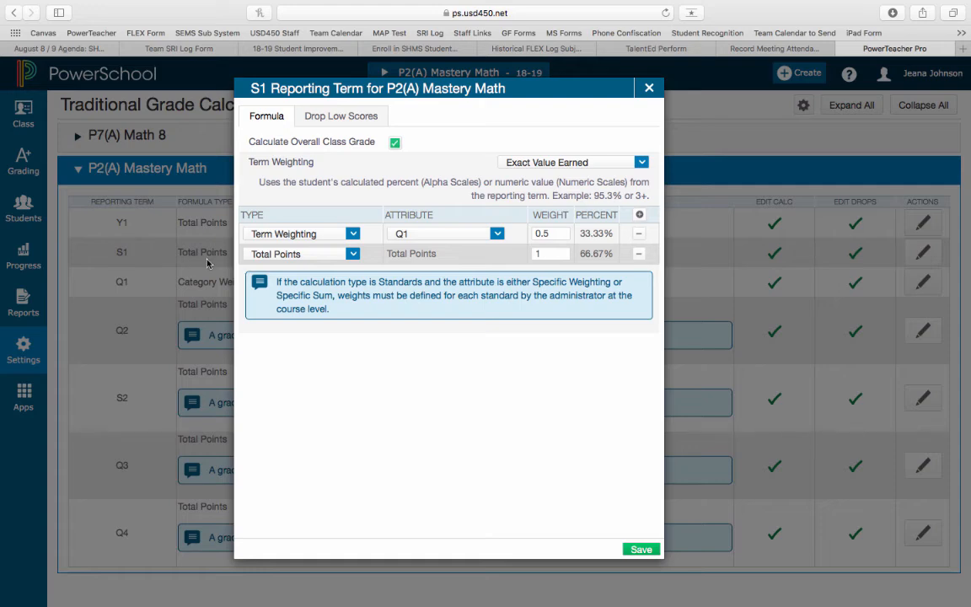
pyautogui.click(269, 253)
pyautogui.click(277, 295)
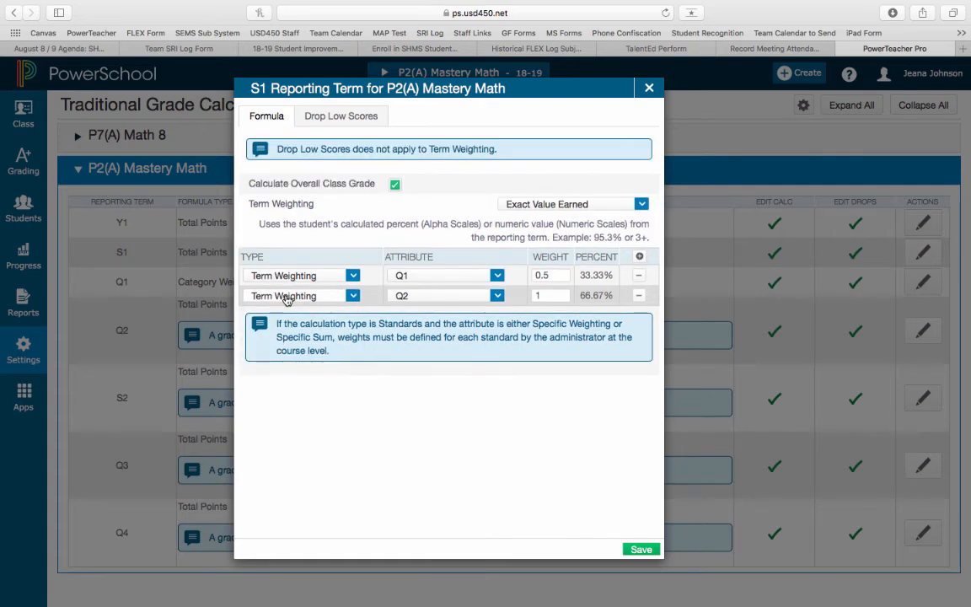
pyautogui.click(427, 304)
pyautogui.click(427, 298)
pyautogui.click(559, 293)
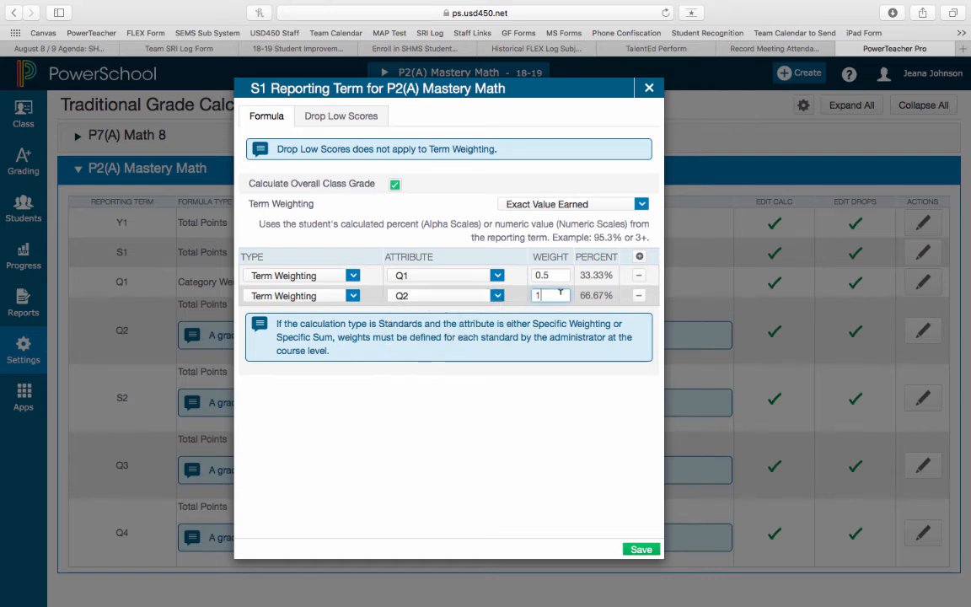
pyautogui.press('BackSpace')
pyautogui.write('.5')
pyautogui.click(604, 392)
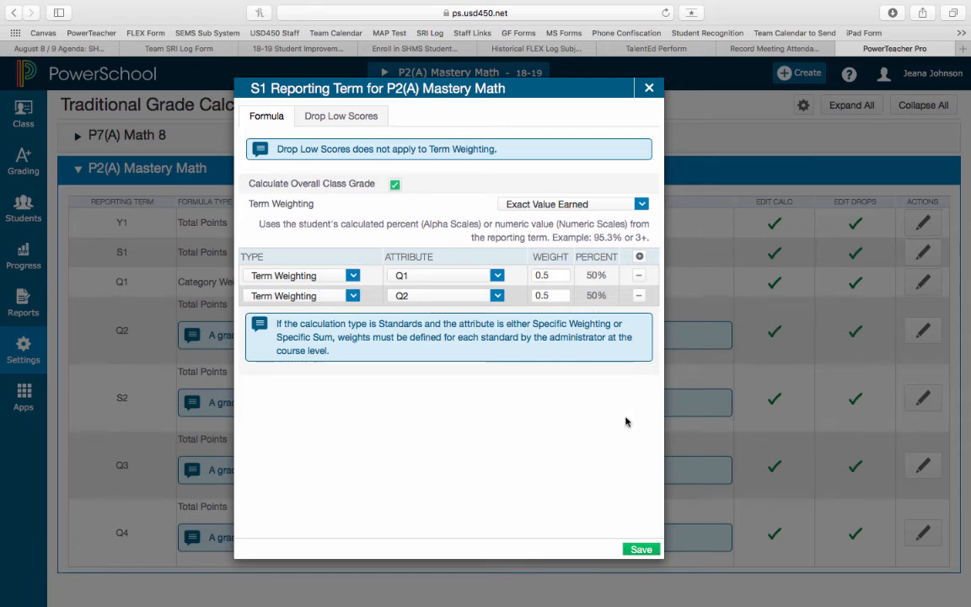
pyautogui.click(640, 550)
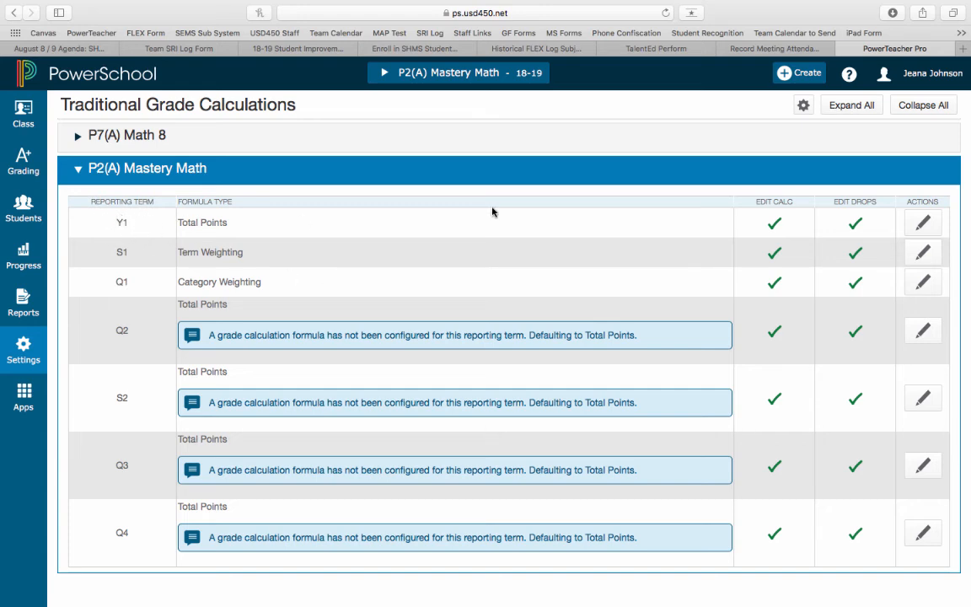
# Step: Set the Y1 grade formula of P2(A) Mastery Math to Term Weighting for S1 with a weight of 0.5
pyautogui.click(921, 224)
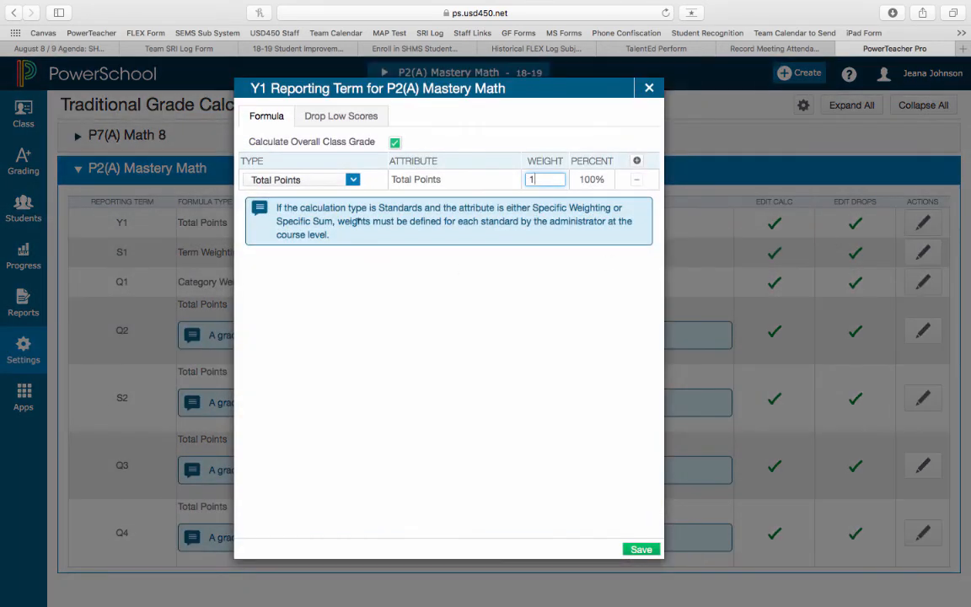
pyautogui.click(316, 178)
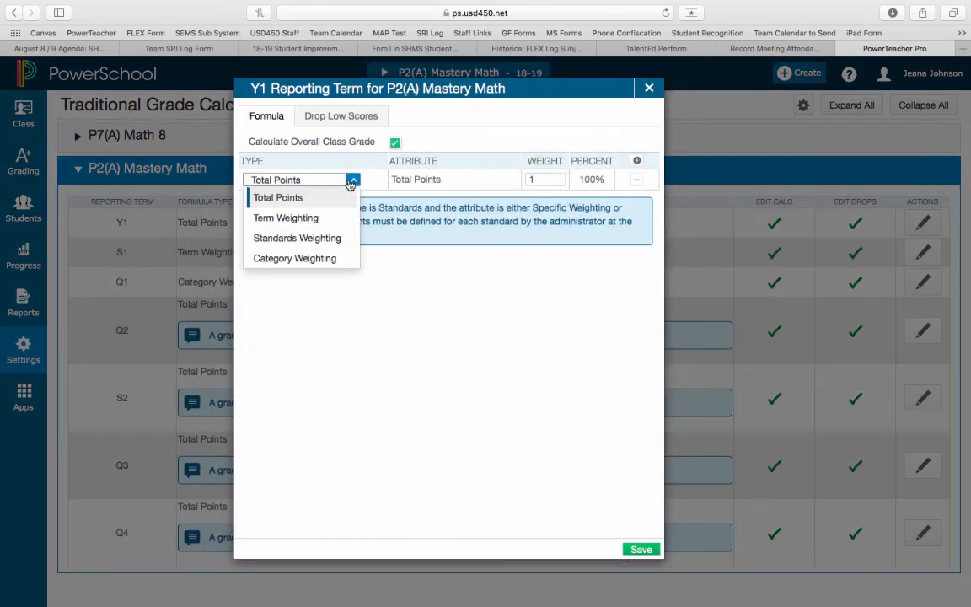
pyautogui.click(311, 219)
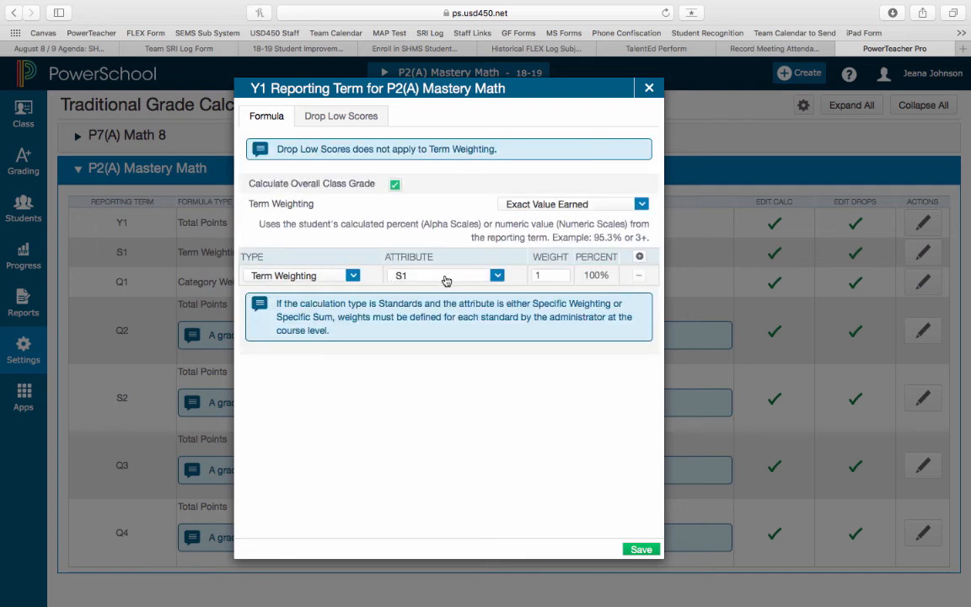
pyautogui.click(415, 276)
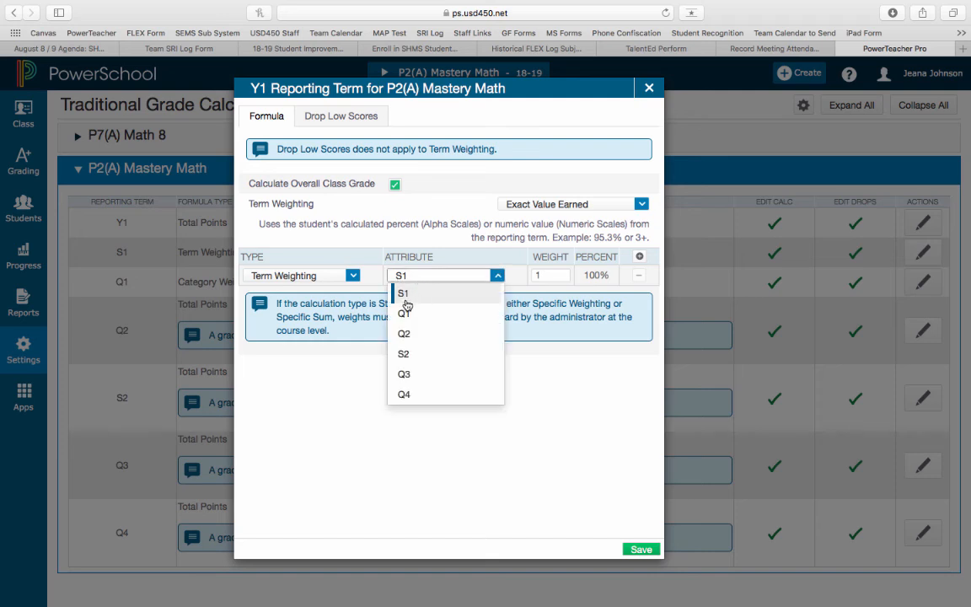
pyautogui.click(405, 294)
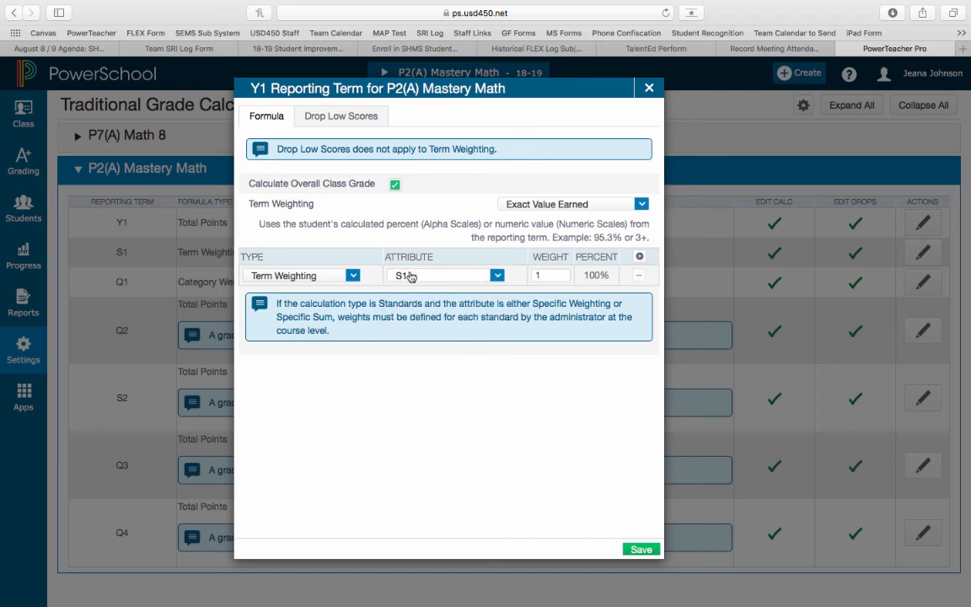
pyautogui.click(558, 274)
pyautogui.press('BackSpace')
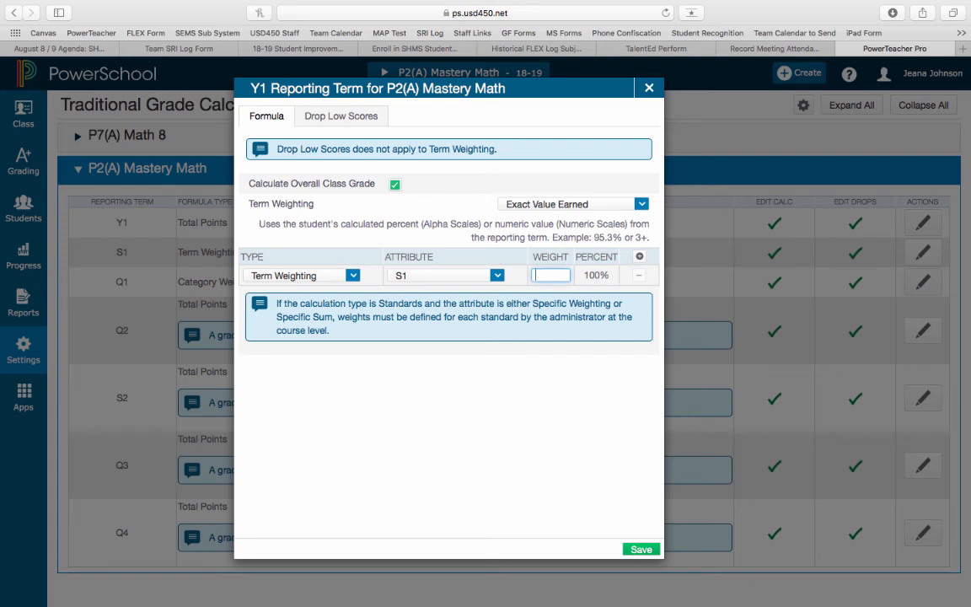
pyautogui.write('.5')
pyautogui.click(572, 370)
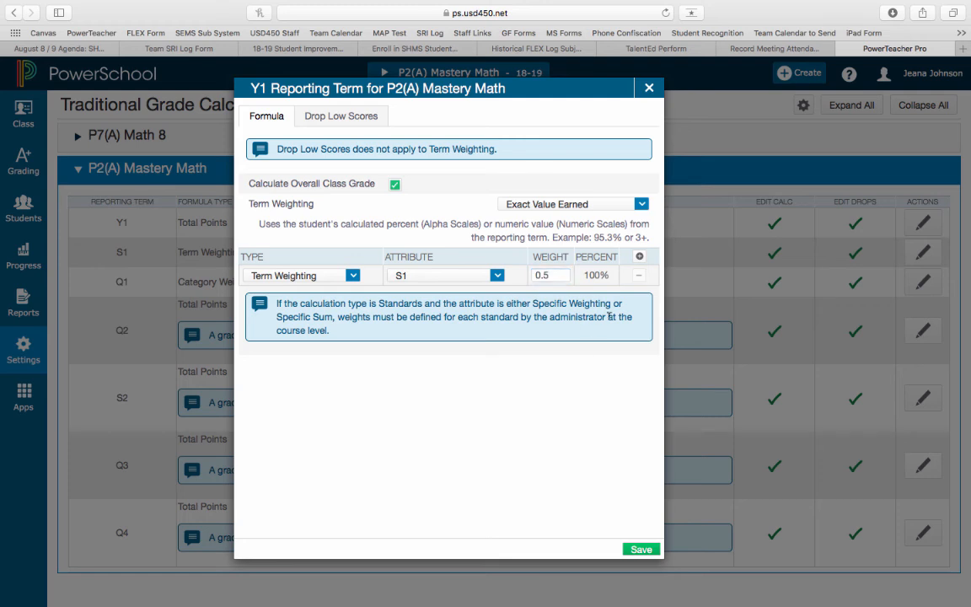
# Step: Add a second Term Weighting row to the Y1 formula for S2 with a weight of 0.5 and save the formula
pyautogui.click(639, 258)
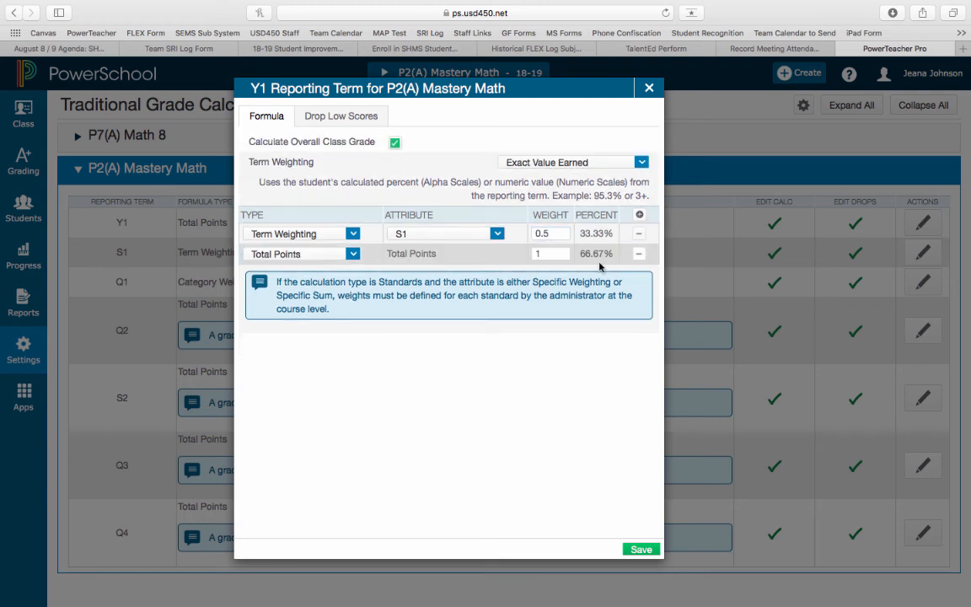
pyautogui.click(315, 257)
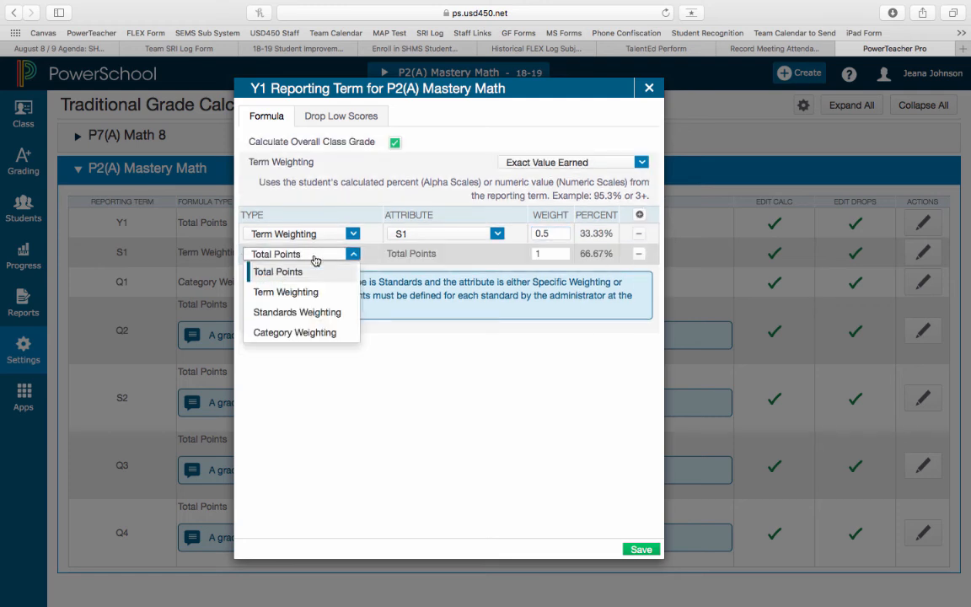
pyautogui.click(291, 292)
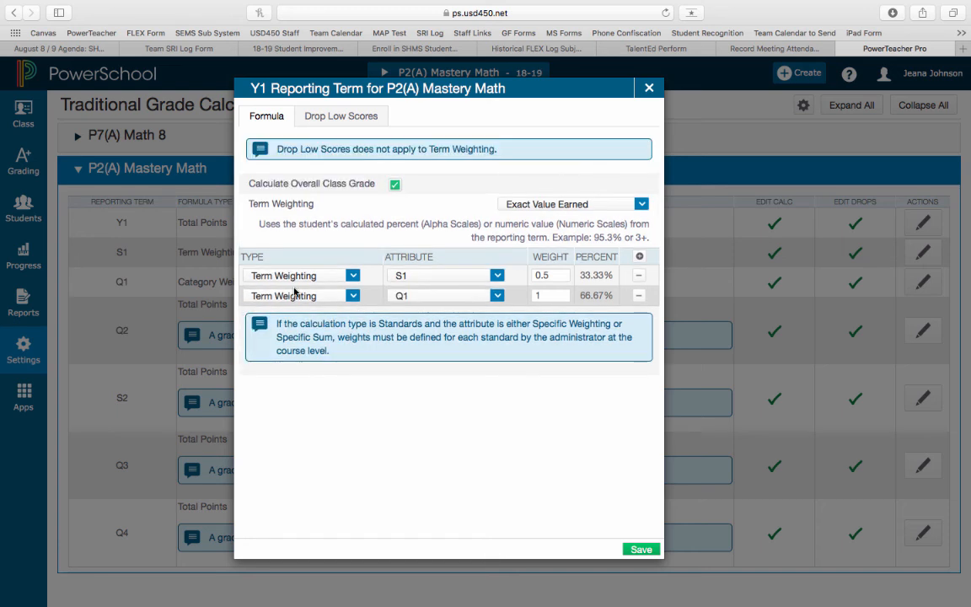
pyautogui.click(419, 296)
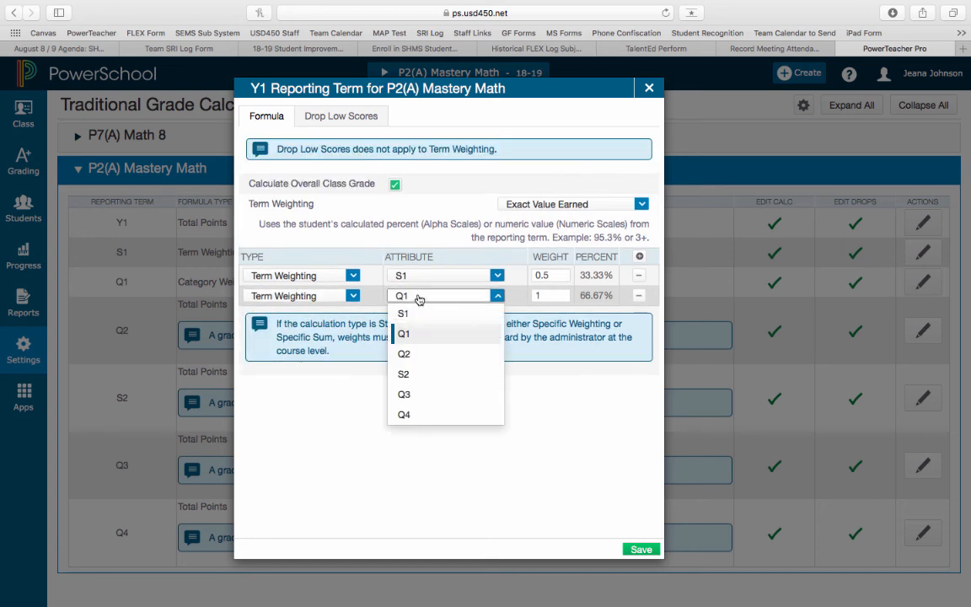
pyautogui.click(404, 375)
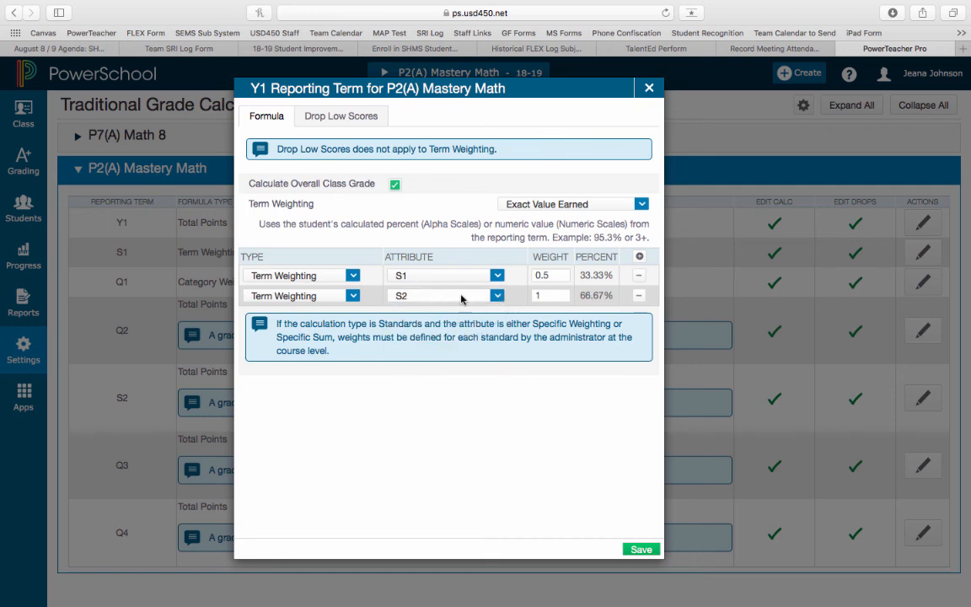
pyautogui.click(551, 295)
pyautogui.press('BackSpace')
pyautogui.write('.5')
pyautogui.click(526, 379)
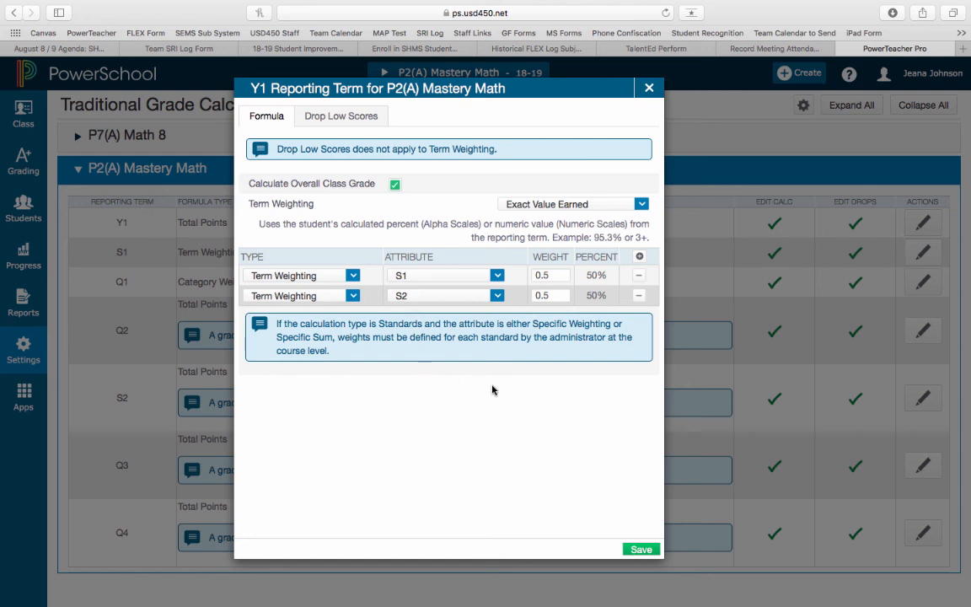
pyautogui.click(640, 550)
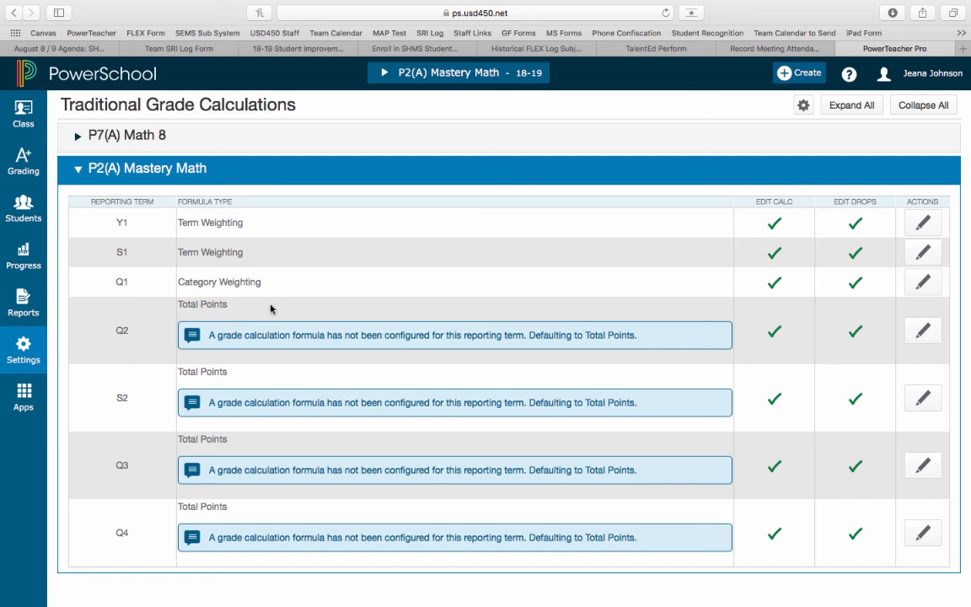
# Step: Collapse P2(A) Mastery Math and review the formula type of each reporting term for P7(A) Math 8, then collapse that class
pyautogui.scroll(1, 119, 229)
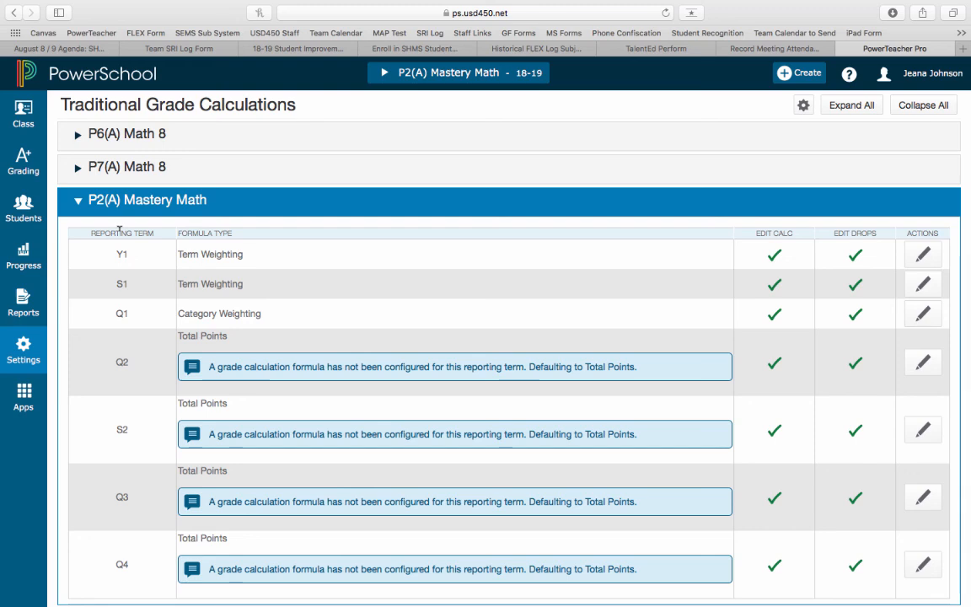
pyautogui.scroll(5, 120, 229)
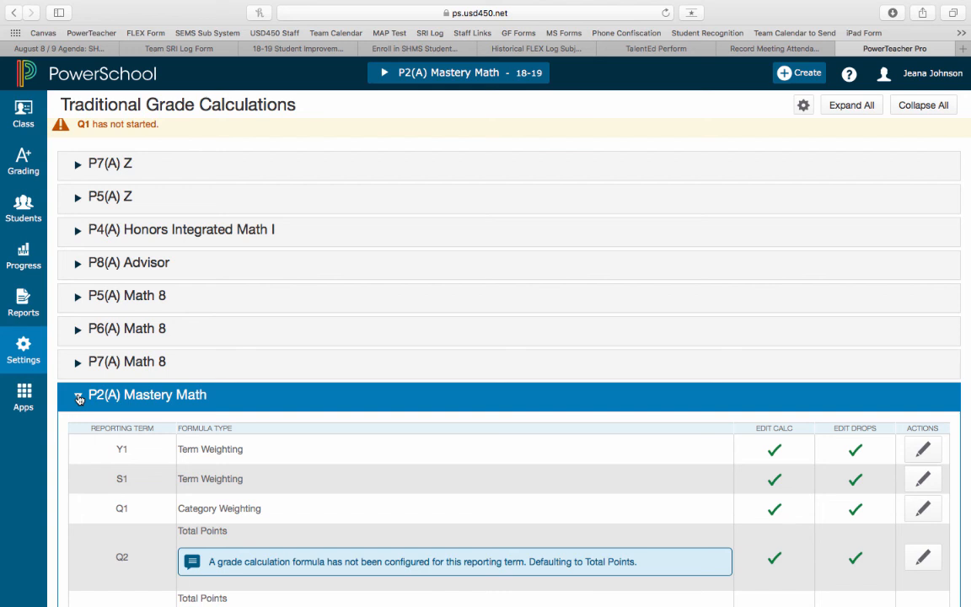
pyautogui.click(78, 398)
pyautogui.click(77, 370)
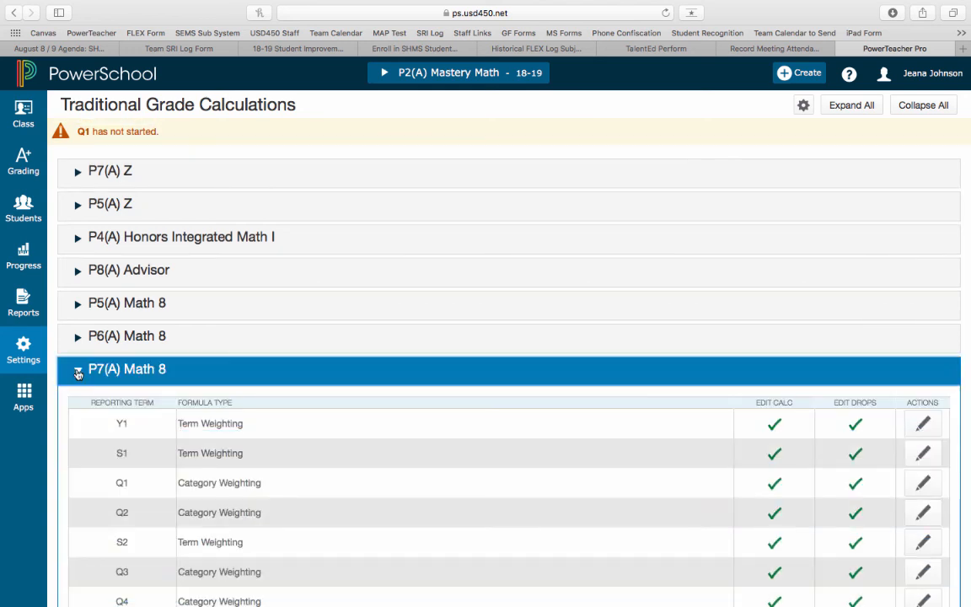
pyautogui.scroll(-2, 152, 371)
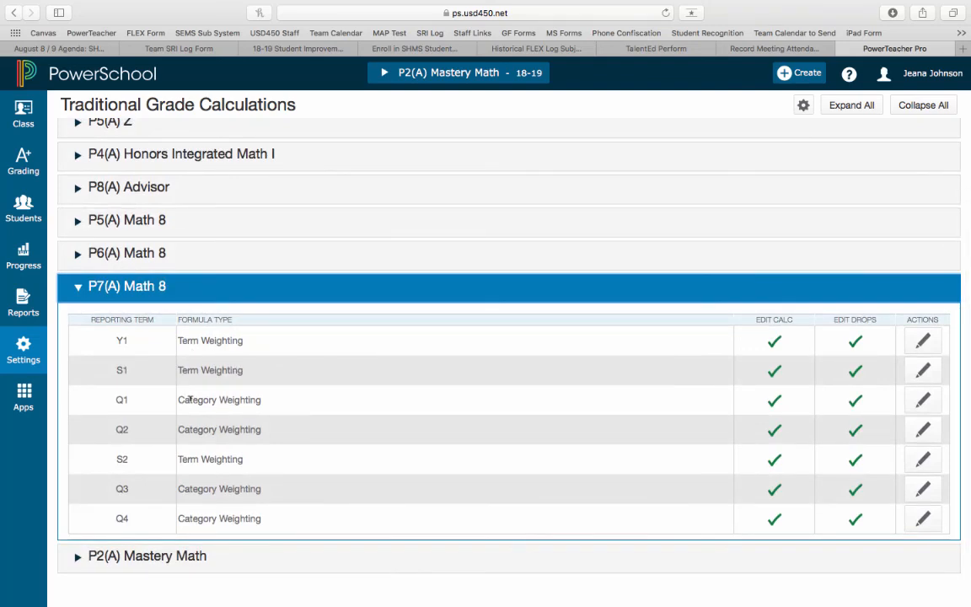
pyautogui.click(79, 289)
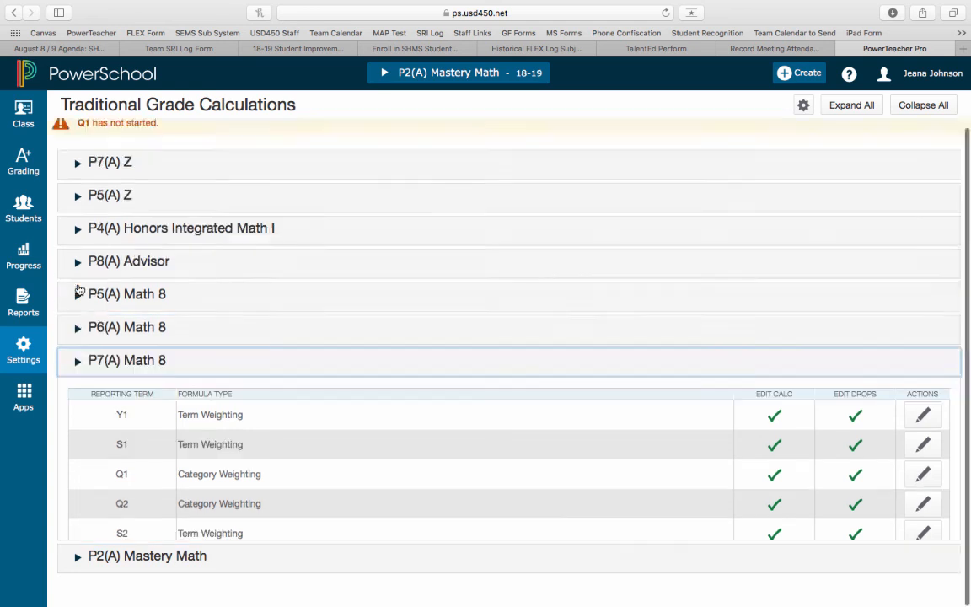